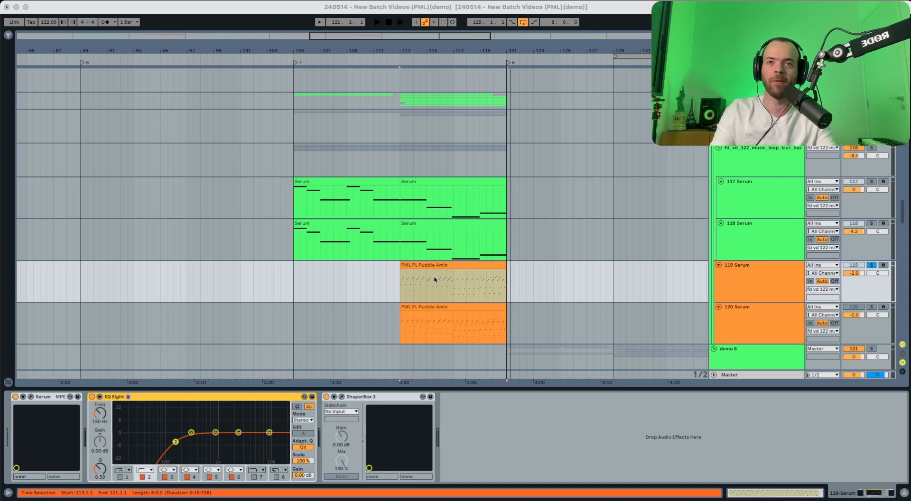
Step: Play the PML PL Puddle Amin clip on the 119 Serum track and examine its MIDI notes
{"action": "left_click", "coordinate": [435, 266]}
{"action": "key", "text": "space"}
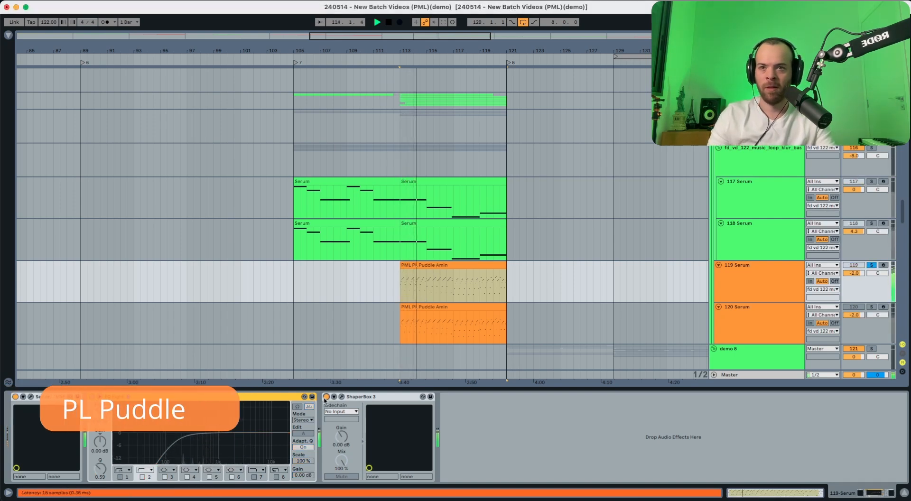
{"action": "double_click", "coordinate": [419, 274]}
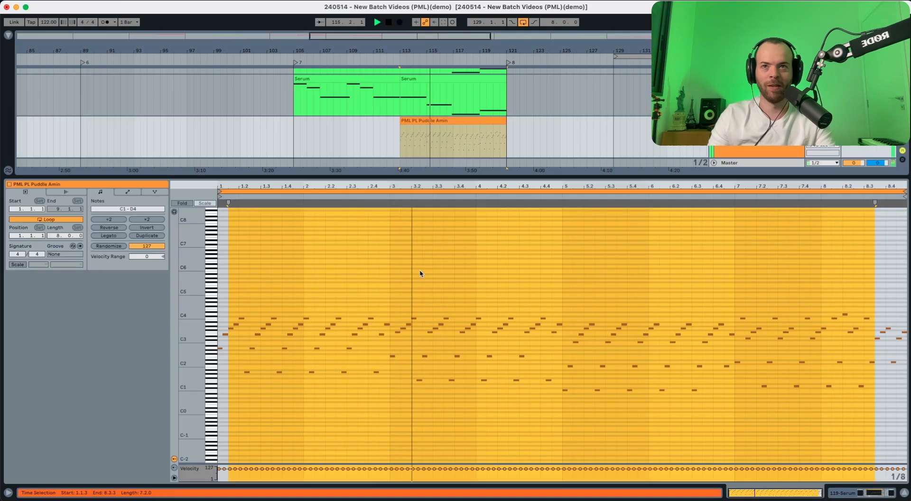
{"action": "left_click_drag", "start_coordinate": [192, 342], "coordinate": [233, 341]}
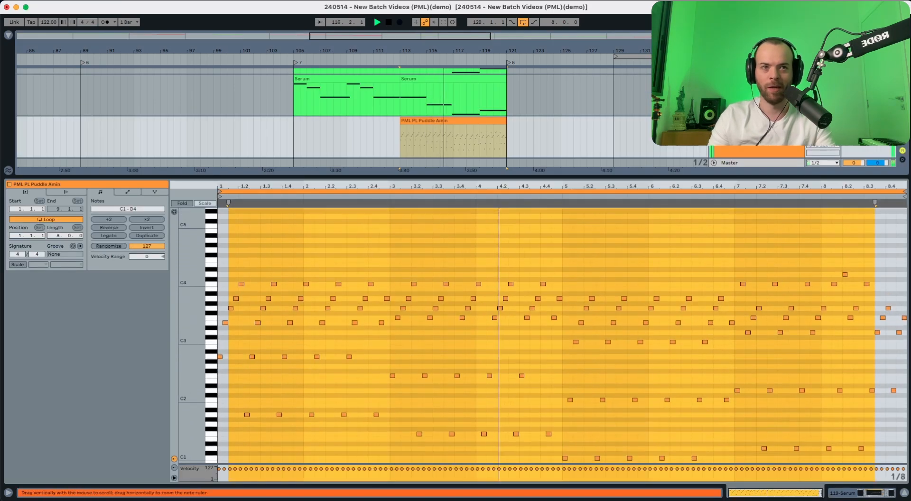
{"action": "left_click_drag", "start_coordinate": [194, 375], "coordinate": [197, 338]}
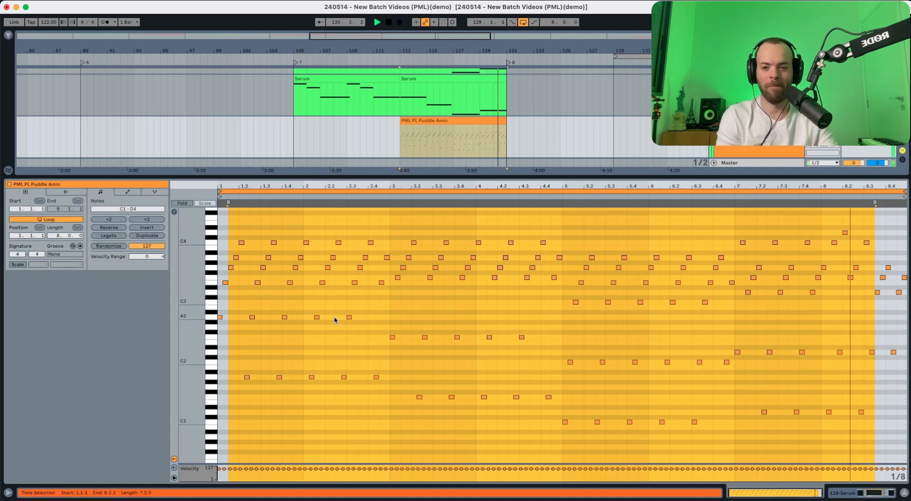
{"action": "key", "text": "space"}
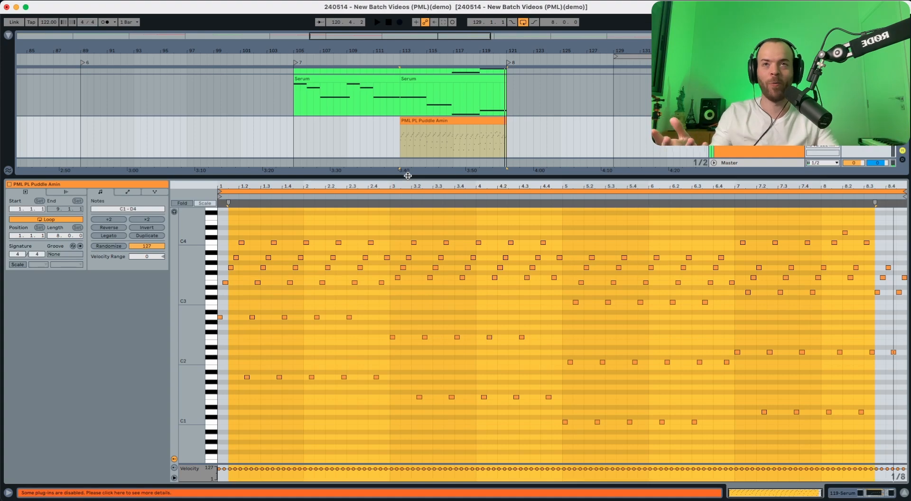
{"action": "left_click_drag", "start_coordinate": [408, 175], "coordinate": [408, 388]}
{"action": "left_click", "coordinate": [745, 147]}
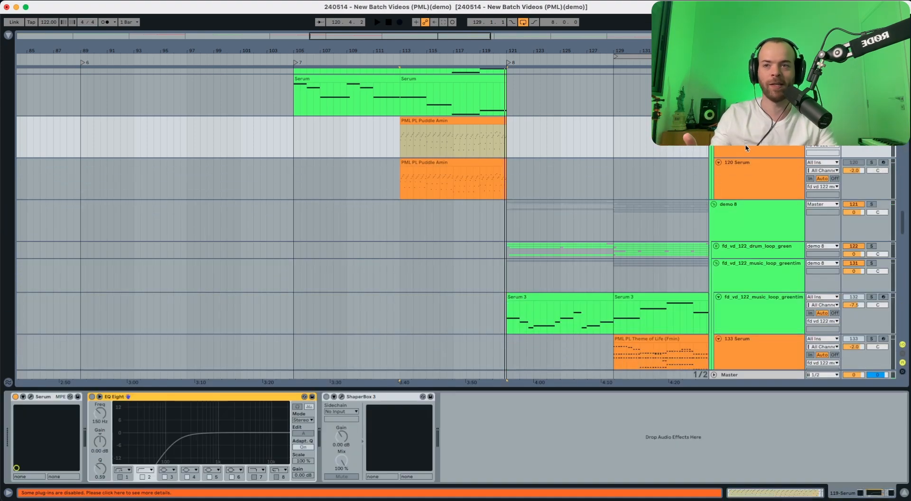
Step: Enable EQ Eight and toggle ShaperBox 3 on the 119 Serum track, and audition the PML PL Puddle Amin clip
{"action": "left_click", "coordinate": [92, 396]}
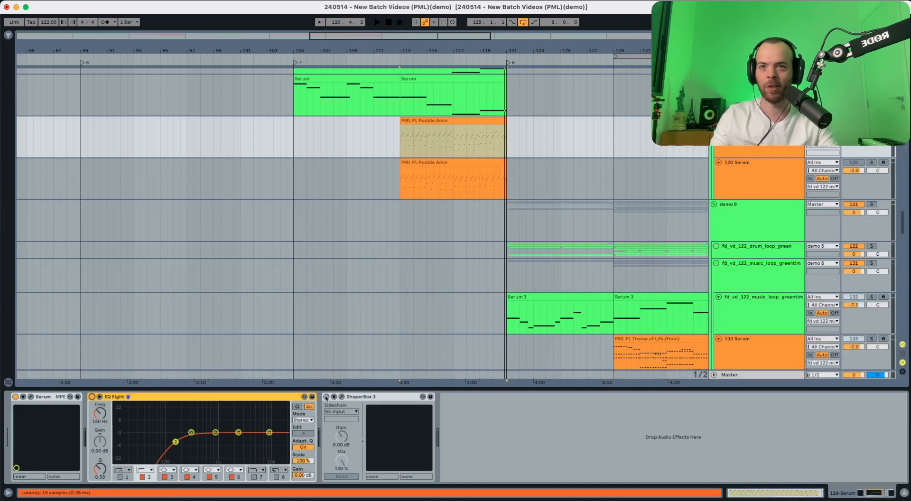
{"action": "left_click", "coordinate": [326, 397]}
{"action": "key", "text": "space"}
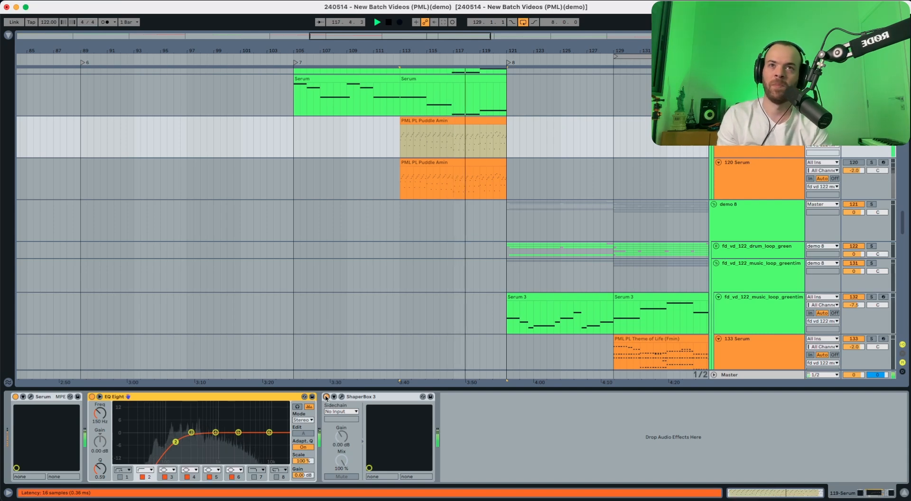
{"action": "key", "text": "space"}
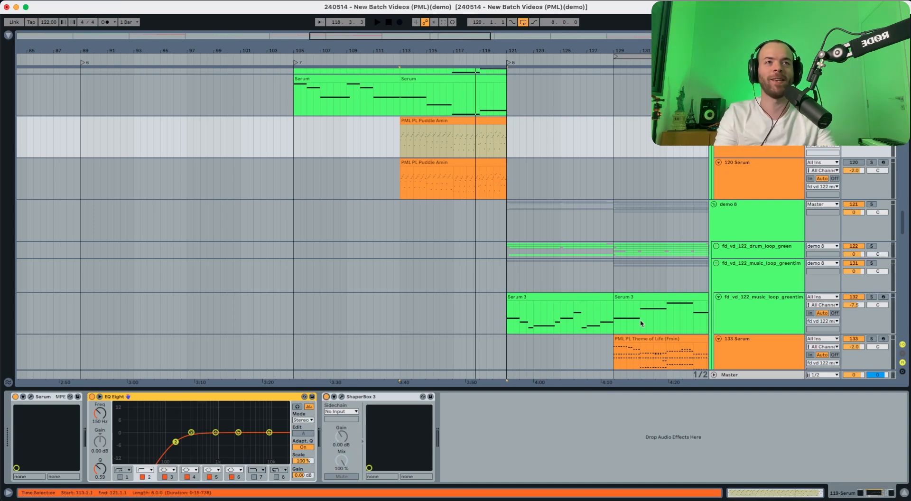
Step: Solo the 120 Serum track, open its Serum instrument window and audition the Init patch
{"action": "left_click", "coordinate": [782, 162]}
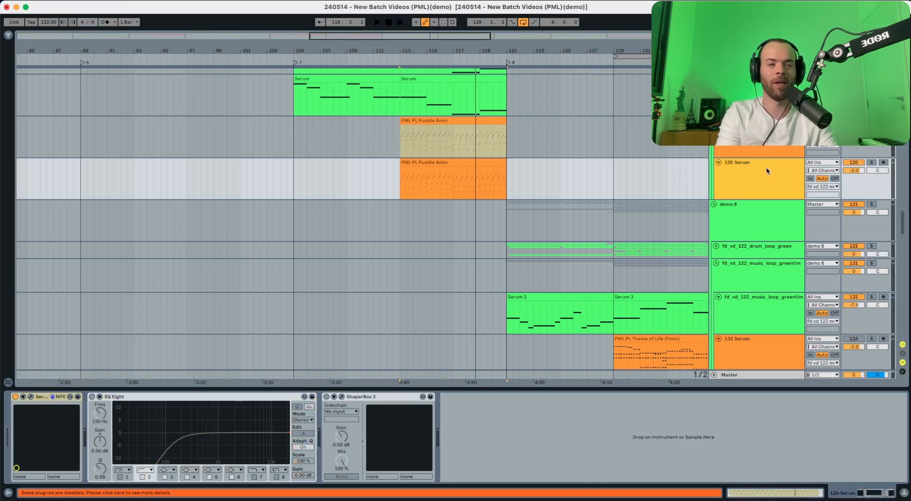
{"action": "key", "text": "s"}
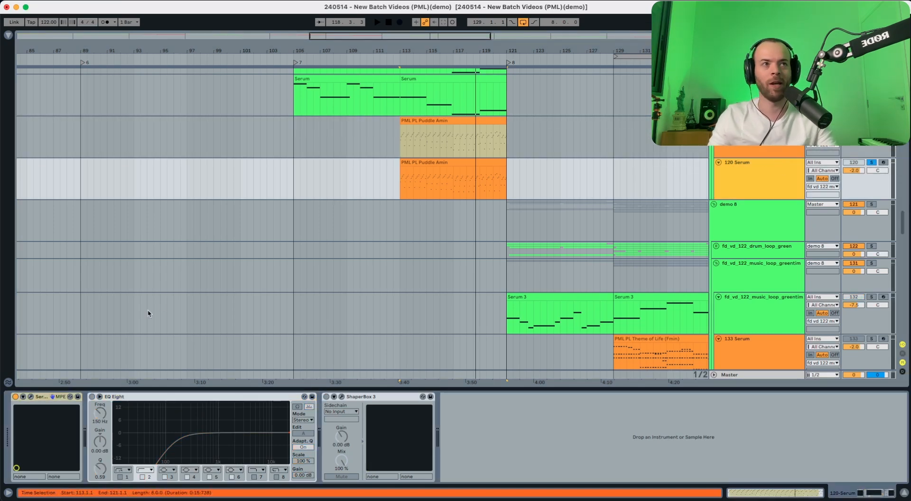
{"action": "left_click", "coordinate": [30, 396]}
{"action": "key", "text": "space"}
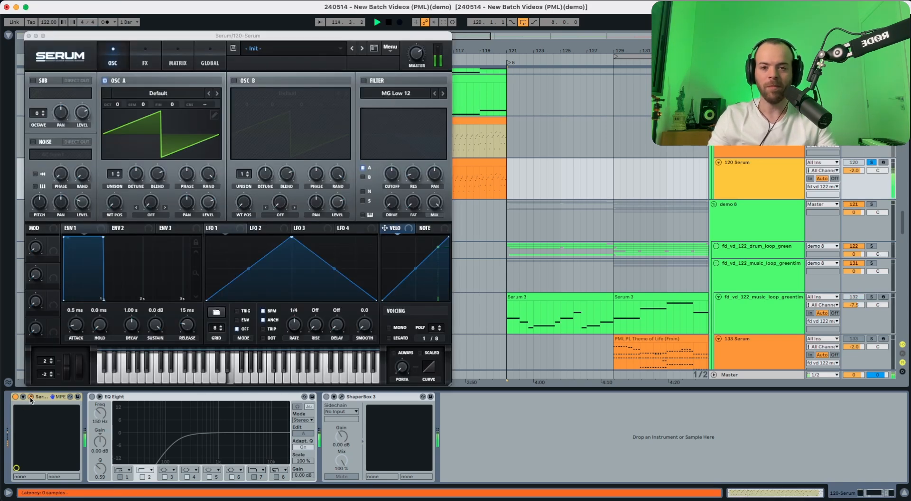
{"action": "key", "text": "space"}
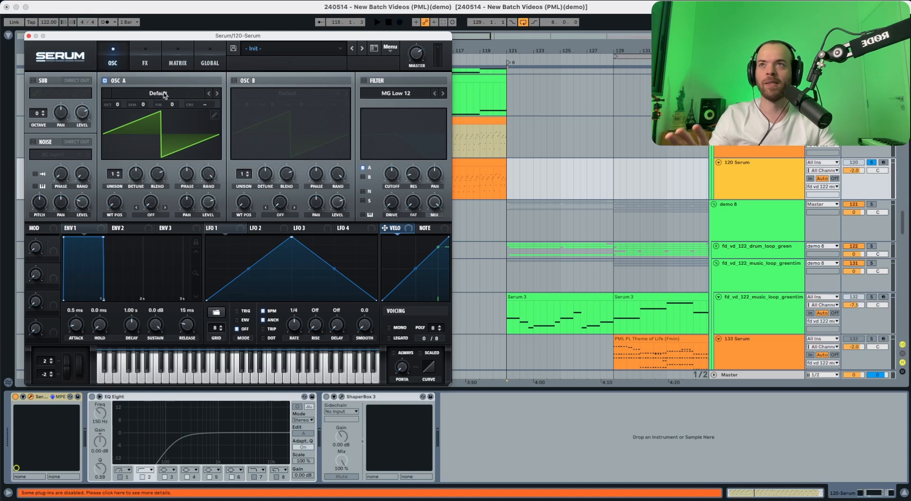
Step: Load the analog wavetable PWM Mini into oscillator A and audition it
{"action": "left_click", "coordinate": [155, 93]}
{"action": "mouse_move", "coordinate": [154, 107]}
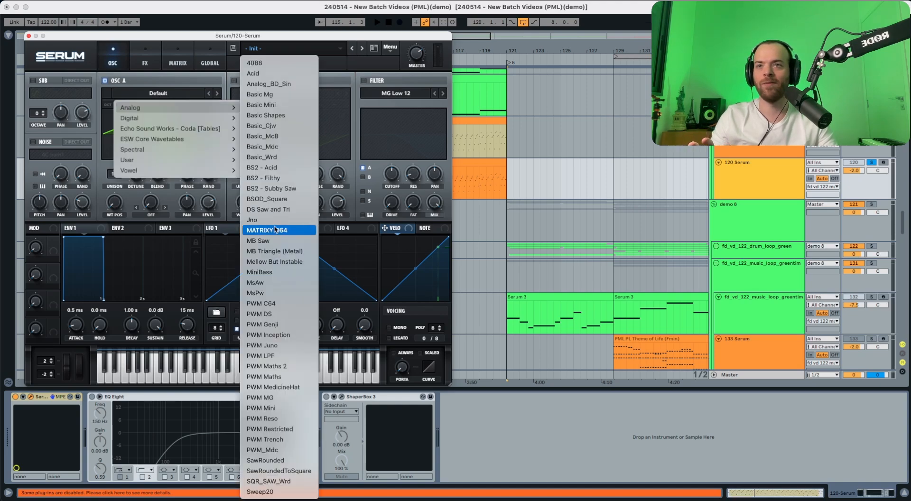
{"action": "left_click", "coordinate": [272, 408]}
{"action": "key", "text": "space"}
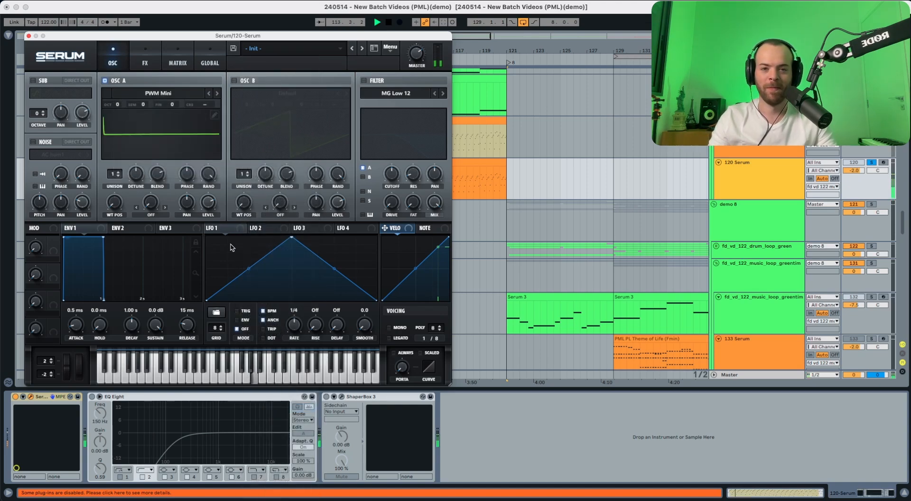
{"action": "key", "text": "space"}
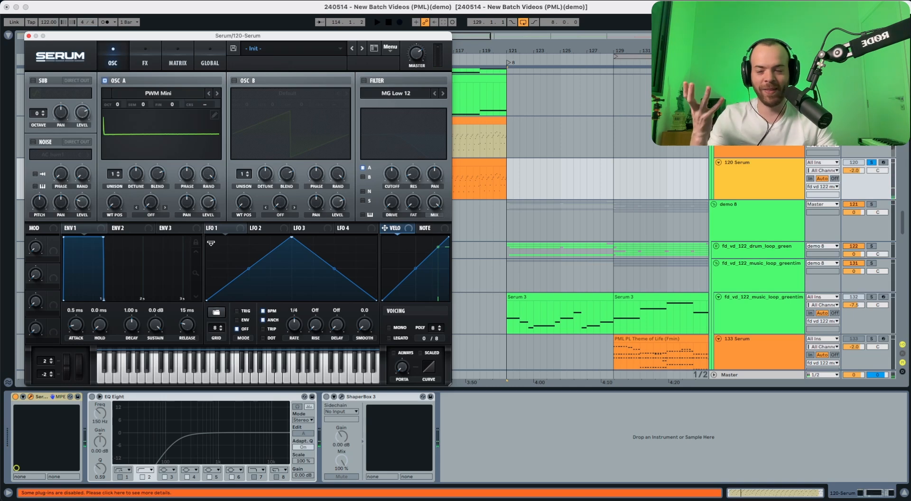
Step: Raise oscillator A's wavetable position to widen the pulse waveform while auditioning the clip
{"action": "left_click", "coordinate": [119, 206]}
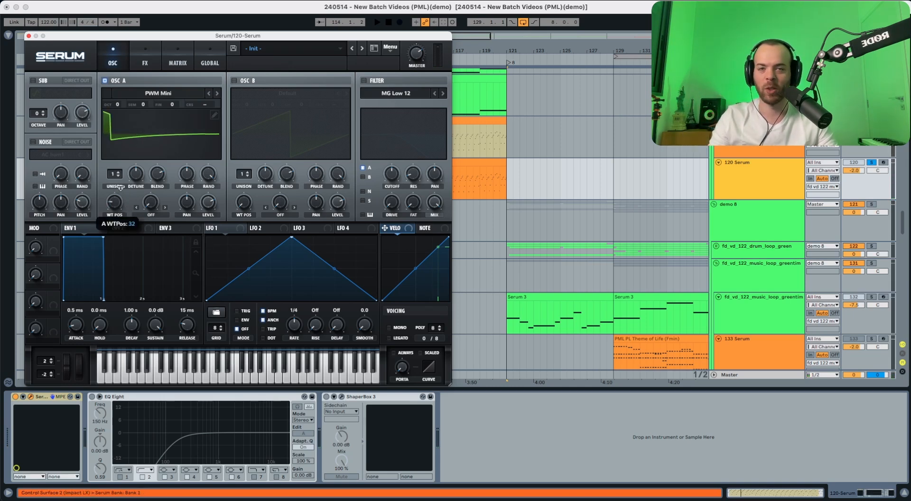
{"action": "key", "text": "space"}
{"action": "left_click_drag", "start_coordinate": [121, 178], "coordinate": [115, 199]}
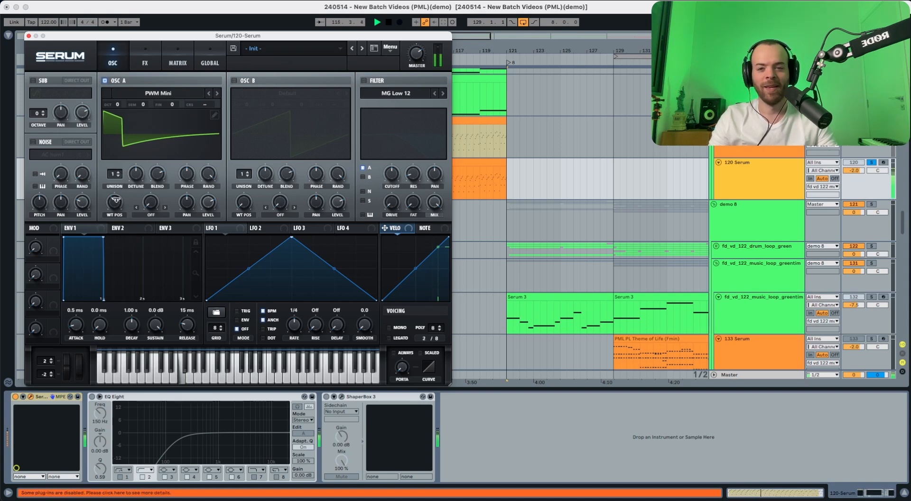
{"action": "key", "text": "space"}
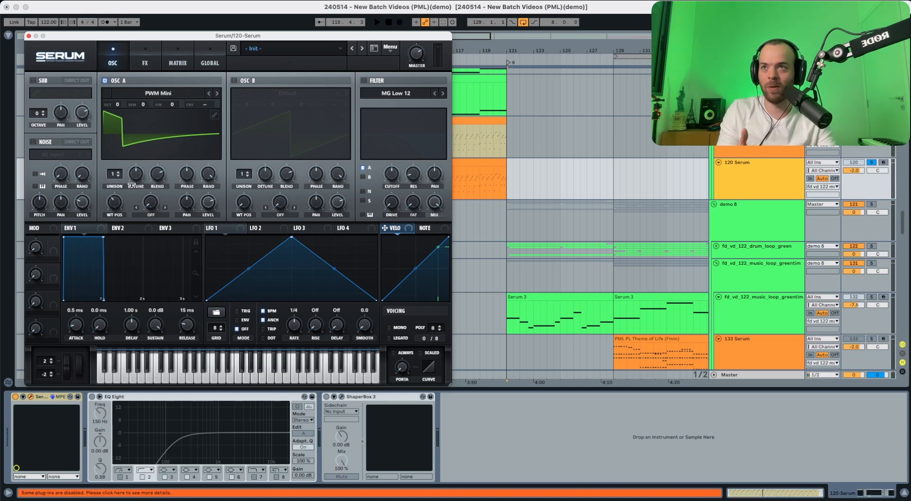
Step: Set oscillator A's warp mode to Asym - with the warp amount at about -92% while playing the clip
{"action": "left_click", "coordinate": [144, 214]}
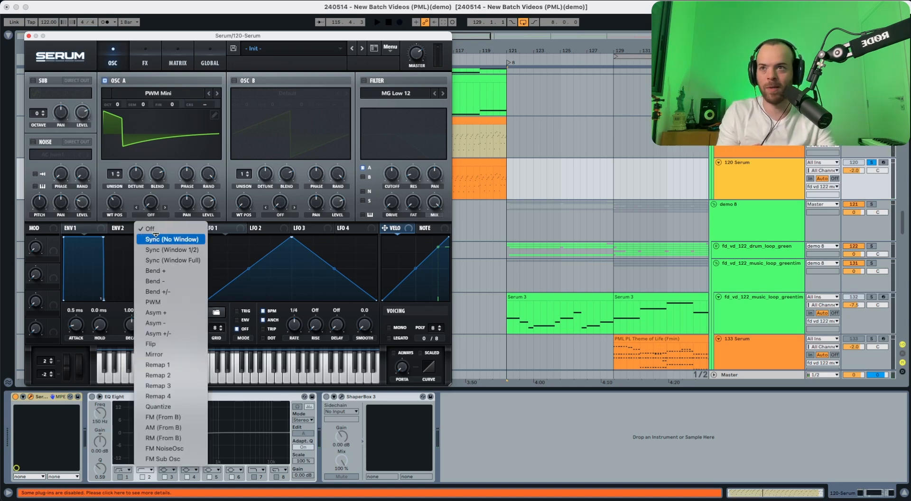
{"action": "left_click", "coordinate": [167, 323]}
{"action": "key", "text": "space"}
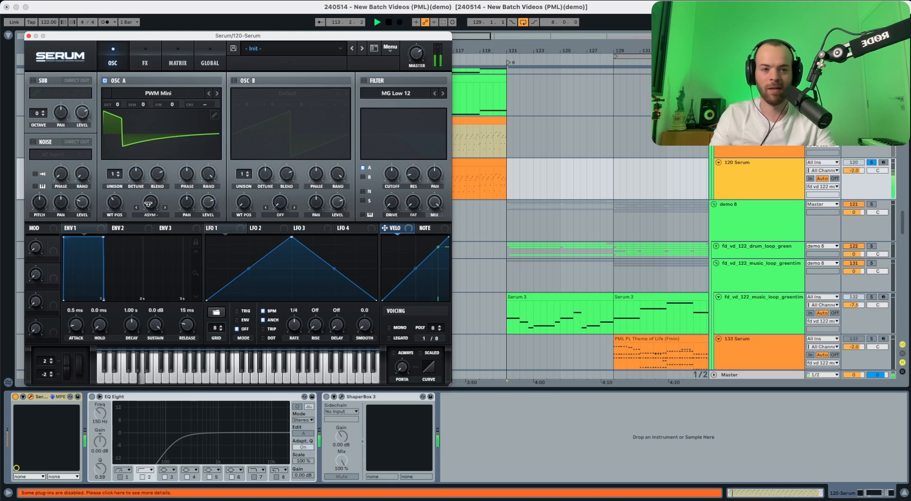
{"action": "mouse_move", "coordinate": [148, 204]}
{"action": "left_click_drag", "start_coordinate": [149, 204], "coordinate": [165, 122]}
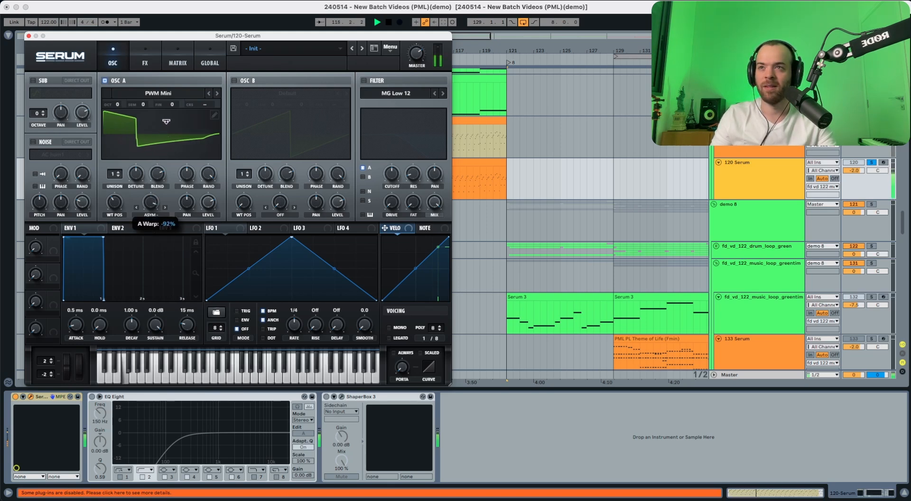
{"action": "key", "text": "space"}
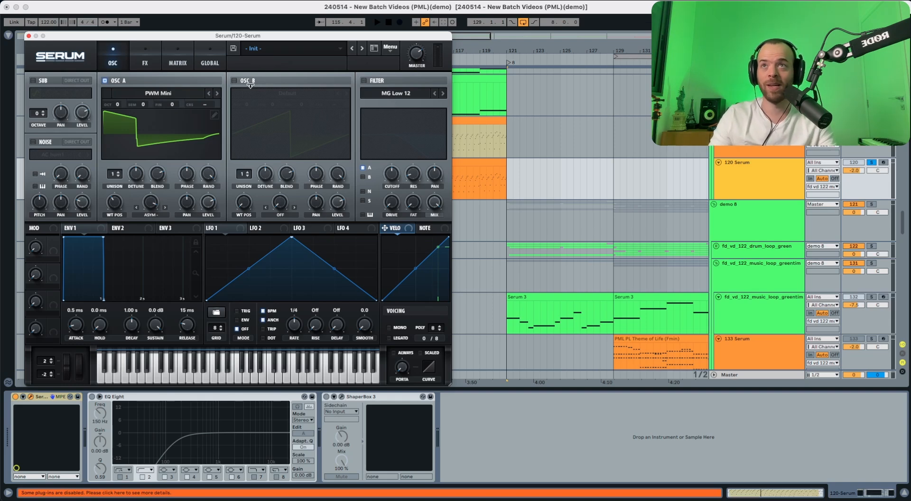
Step: Enable oscillator B, load the analog wavetable BS2 - Acid into it and audition the sound
{"action": "left_click", "coordinate": [235, 80]}
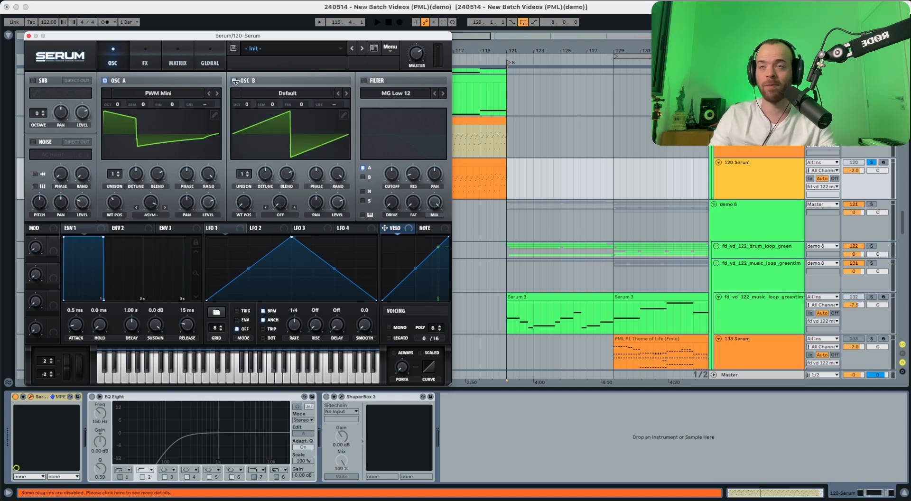
{"action": "left_click", "coordinate": [258, 88]}
{"action": "mouse_move", "coordinate": [267, 108]}
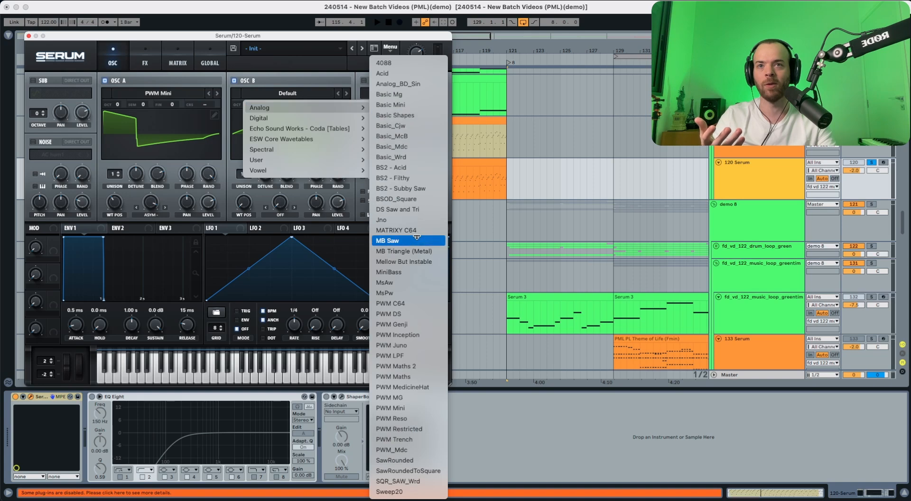
{"action": "left_click", "coordinate": [375, 168]}
{"action": "key", "text": "space"}
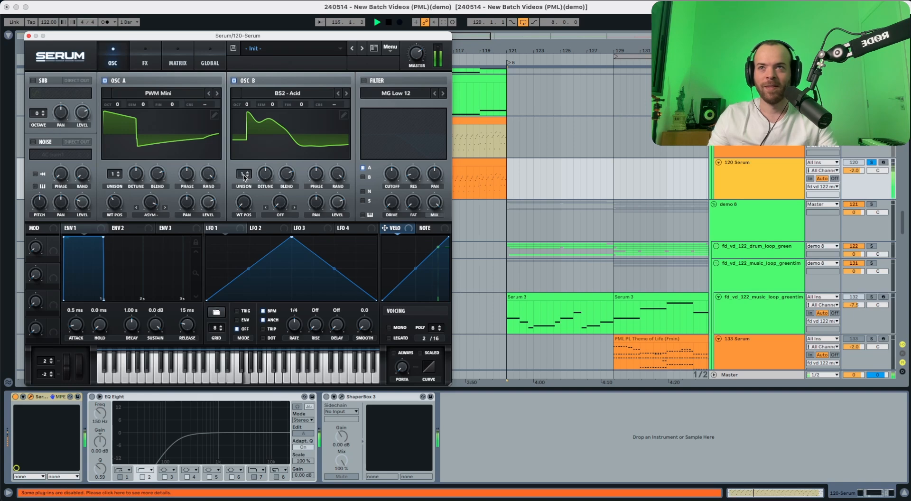
{"action": "key", "text": "space"}
Step: Set oscillator B to 3 unison voices with a detune of 0.07 and audition the result
{"action": "left_click_drag", "start_coordinate": [244, 173], "coordinate": [266, 190]}
{"action": "key", "text": "space"}
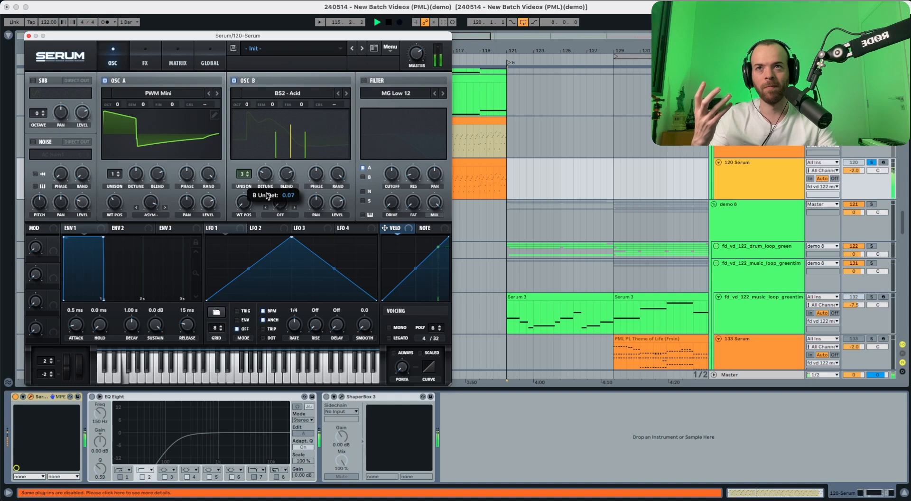
{"action": "key", "text": "space"}
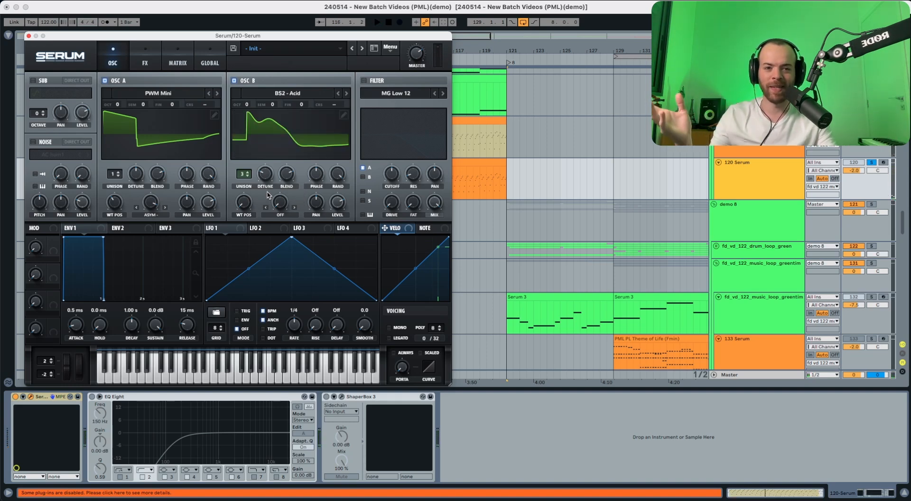
Step: Raise oscillator B's wavetable position slightly while the clip plays
{"action": "key", "text": "space"}
{"action": "left_click_drag", "start_coordinate": [245, 205], "coordinate": [246, 193]}
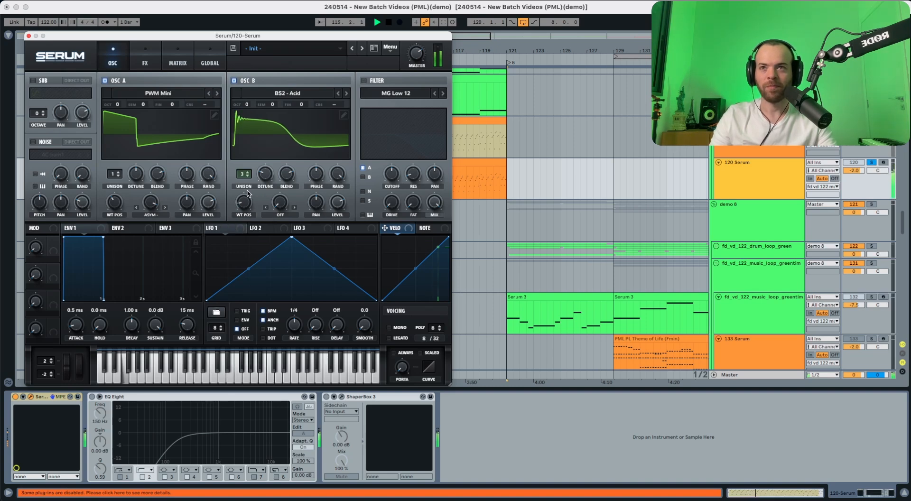
{"action": "key", "text": "space"}
Step: Set oscillator B's warp mode to FM (From A) and add a small amount of it while auditioning
{"action": "left_click", "coordinate": [280, 219]}
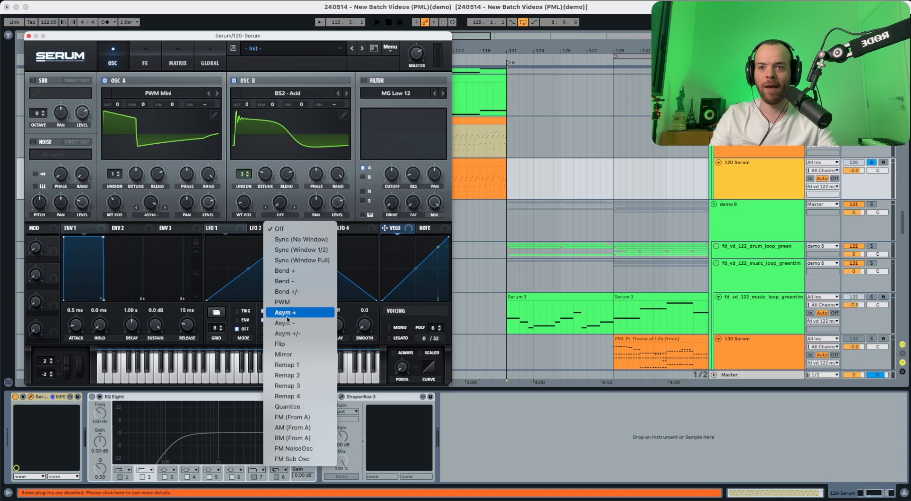
{"action": "left_click", "coordinate": [302, 417]}
{"action": "key", "text": "space"}
{"action": "left_click_drag", "start_coordinate": [277, 204], "coordinate": [278, 200]}
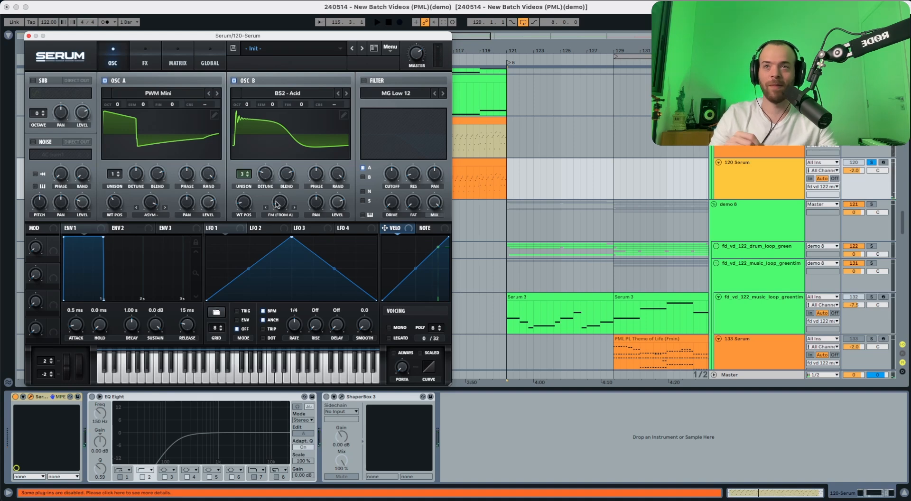
{"action": "key", "text": "space"}
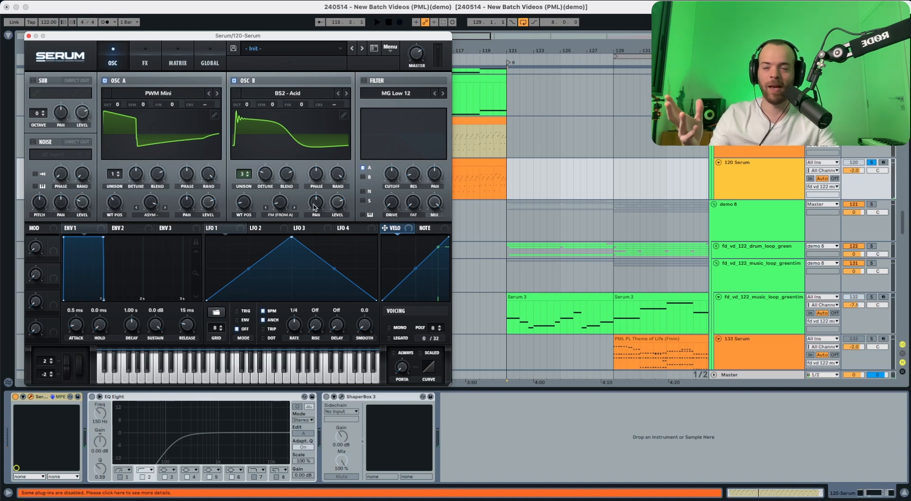
Step: Enable the sub oscillator with a triangle waveform and set its octave to 1 during playback
{"action": "left_click", "coordinate": [34, 81]}
{"action": "key", "text": "space"}
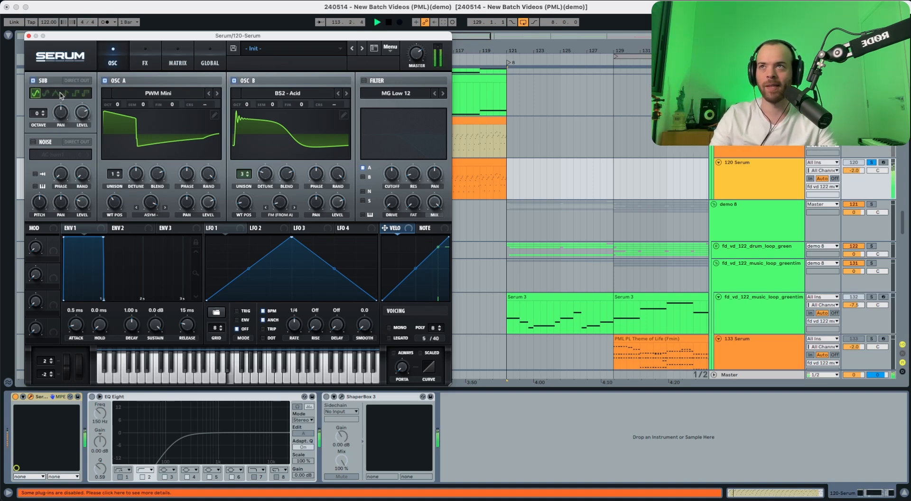
{"action": "left_click", "coordinate": [57, 93]}
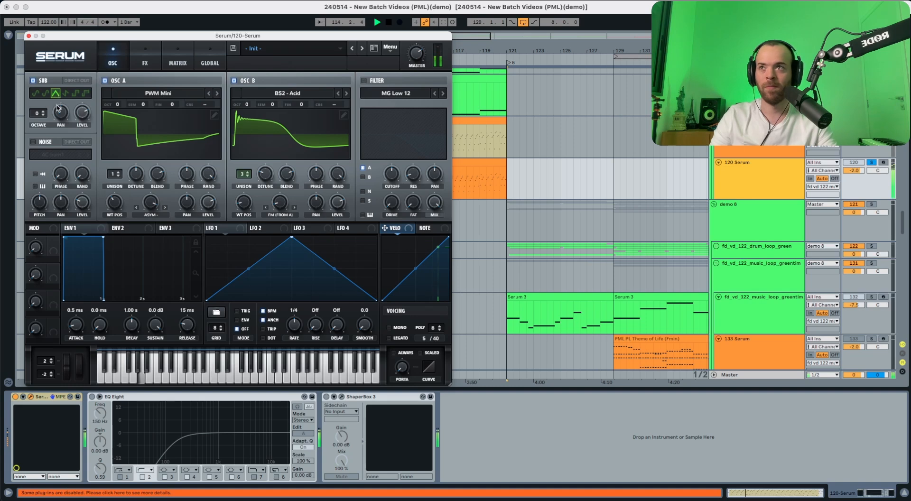
{"action": "left_click_drag", "start_coordinate": [37, 115], "coordinate": [40, 110]}
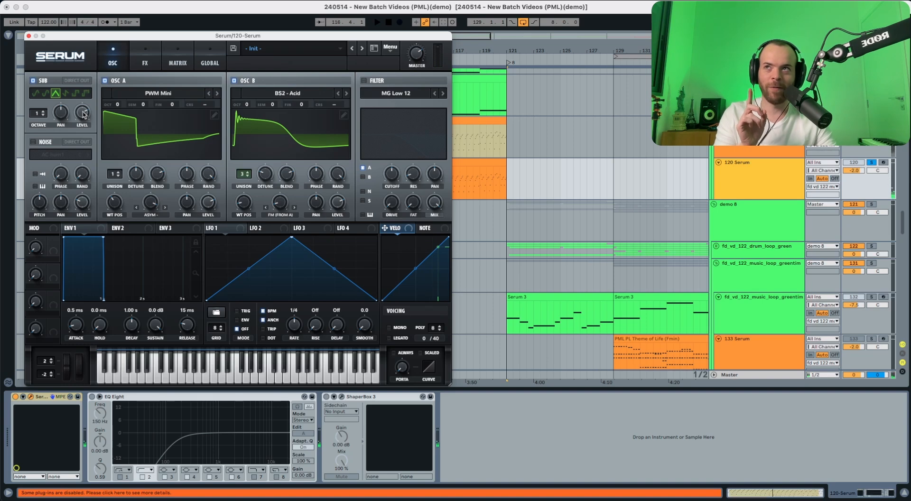
Step: Set envelope 1's attack to 10 ms, auditioning the clip between adjustments
{"action": "mouse_move", "coordinate": [83, 114]}
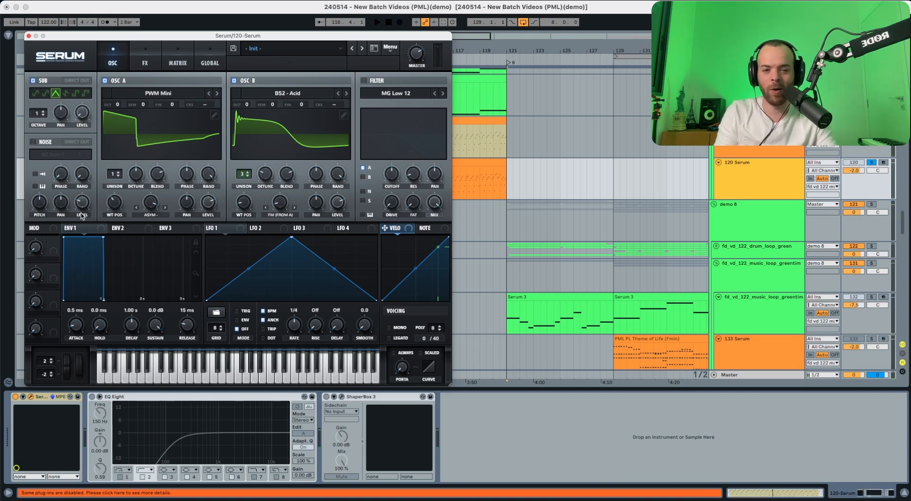
{"action": "key", "text": "space"}
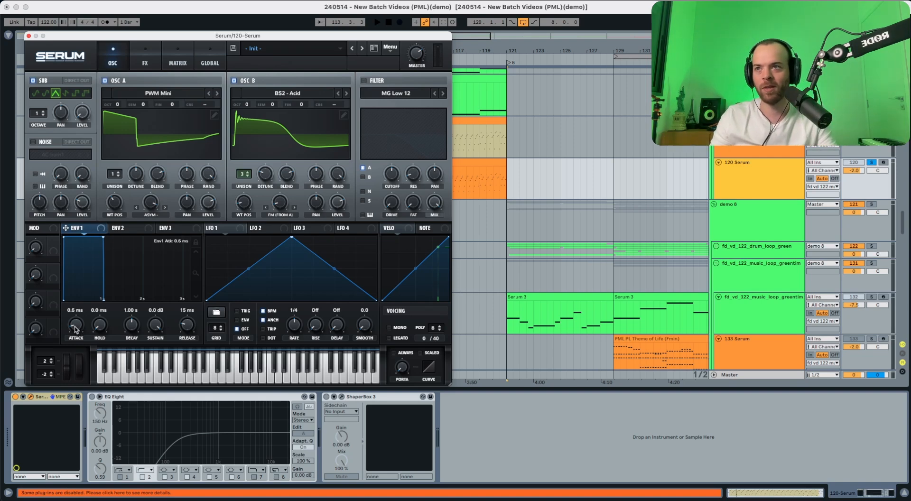
{"action": "scroll", "coordinate": [75, 326], "scroll_direction": "up", "scroll_amount": 1}
{"action": "key", "text": "space"}
{"action": "left_click_drag", "start_coordinate": [75, 324], "coordinate": [77, 321]}
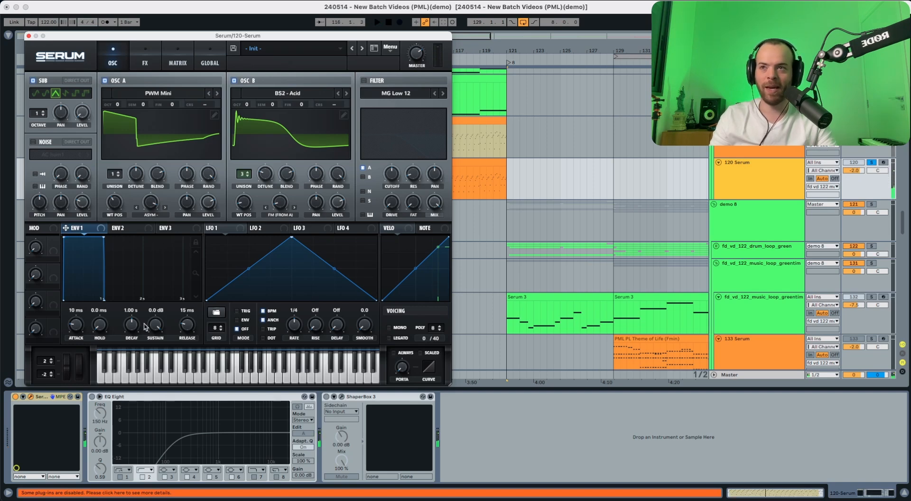
Step: Lower envelope 1's sustain to minus infinity dB and set its decay to 622 ms while auditioning
{"action": "left_click_drag", "start_coordinate": [155, 325], "coordinate": [155, 328]}
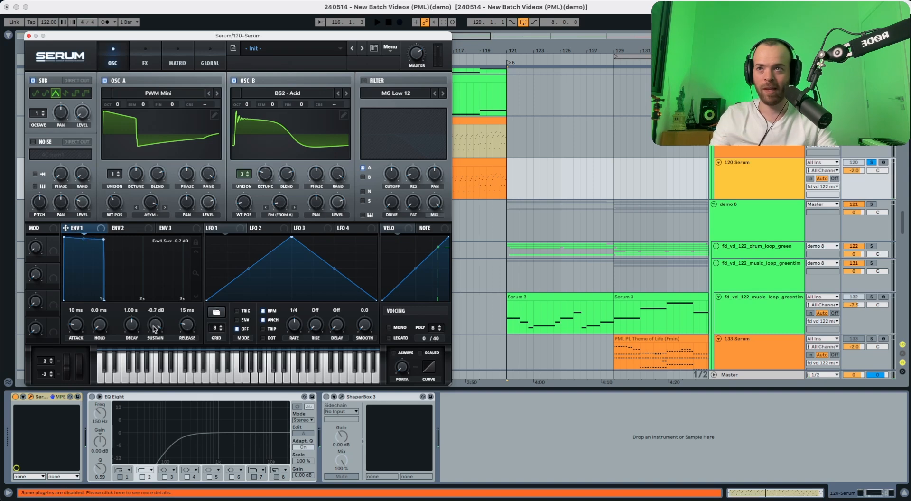
{"action": "left_click_drag", "start_coordinate": [155, 384], "coordinate": [156, 436]}
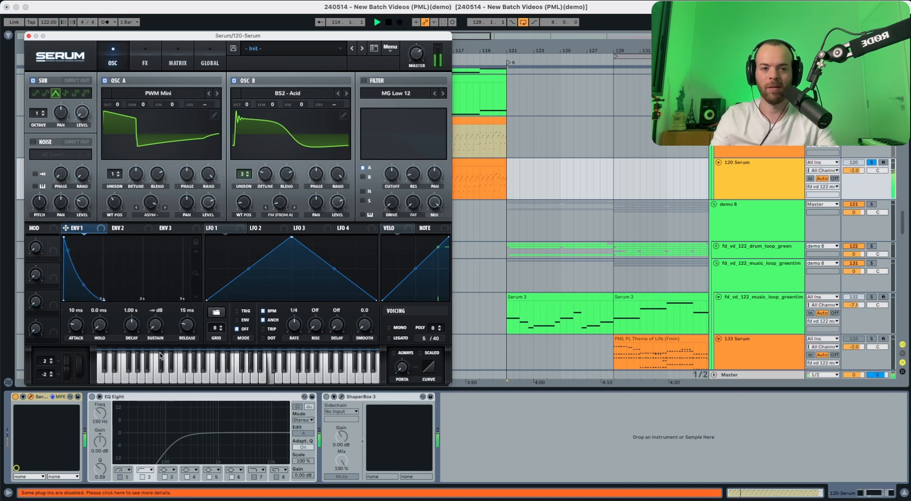
{"action": "key", "text": "space"}
{"action": "left_click_drag", "start_coordinate": [133, 324], "coordinate": [132, 328]}
{"action": "key", "text": "space"}
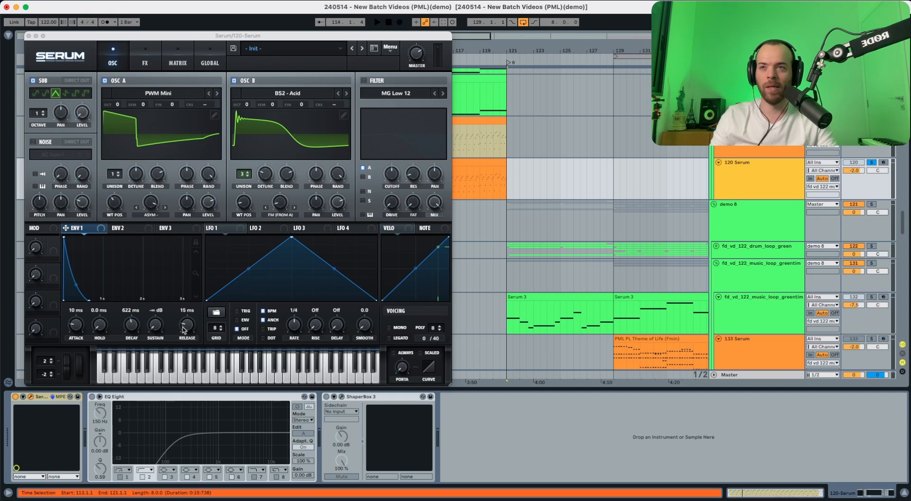
Step: Set envelope 1's release to 13 ms, steepen its decay curve, and audition the pluck
{"action": "left_click", "coordinate": [183, 328]}
{"action": "key", "text": "space"}
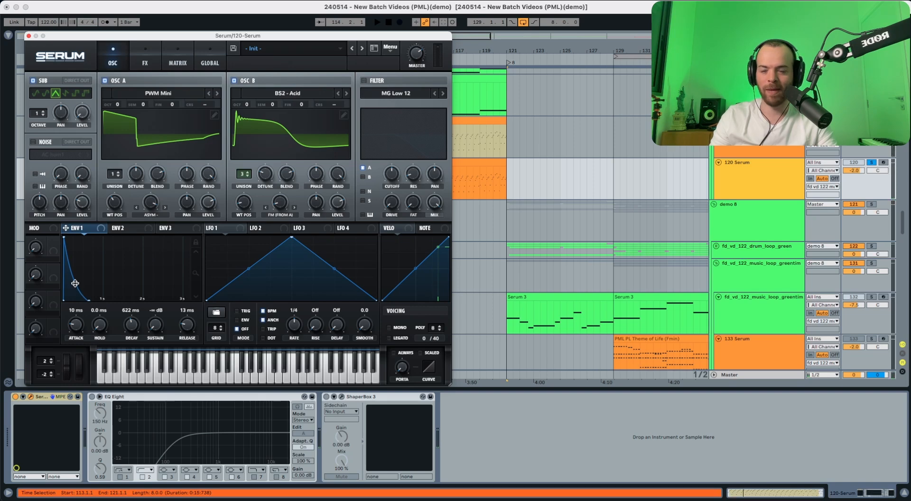
{"action": "key", "text": "space"}
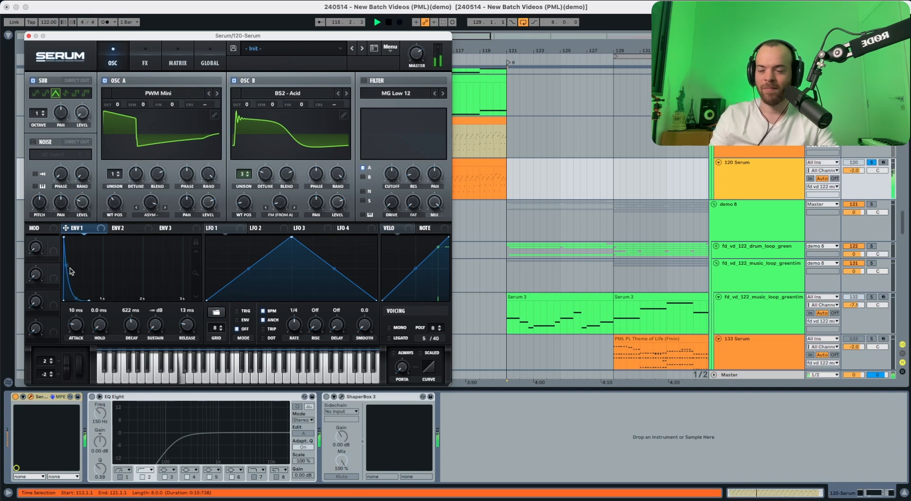
{"action": "key", "text": "space"}
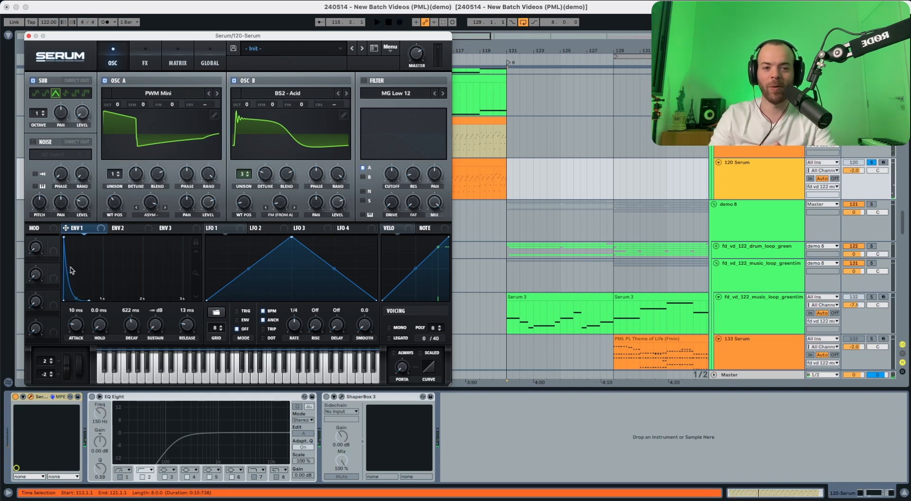
Step: Set envelope 2's attack to 28 ms
{"action": "left_click", "coordinate": [121, 229]}
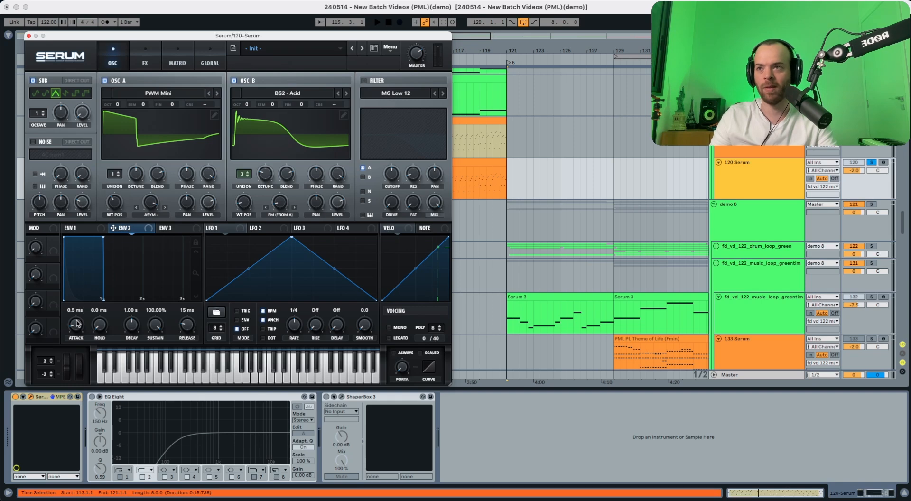
{"action": "left_click_drag", "start_coordinate": [79, 322], "coordinate": [79, 317]}
{"action": "key", "text": "space"}
{"action": "scroll", "coordinate": [81, 314], "scroll_direction": "up", "scroll_amount": 2}
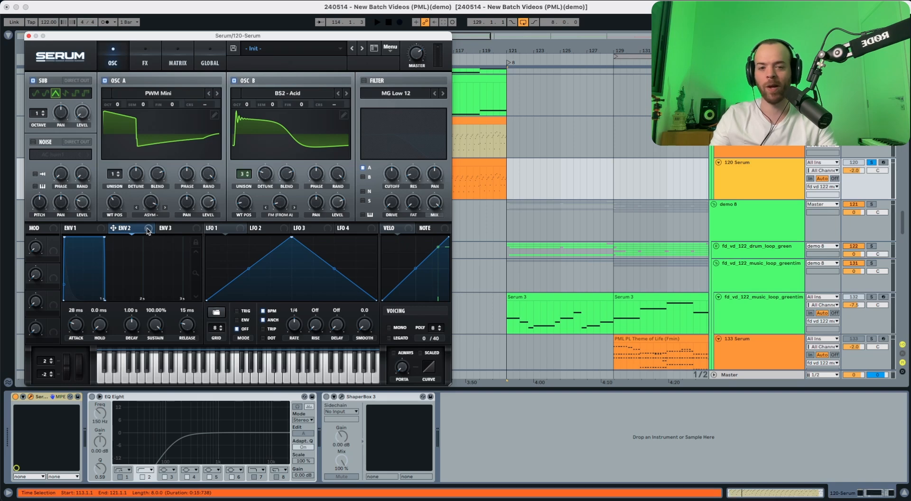
Step: Assign envelope 2 to oscillator A's wavetable position with an amount of about 30 and audition it
{"action": "mouse_move", "coordinate": [121, 212]}
{"action": "left_mouse_down"}
{"action": "mouse_move", "coordinate": [112, 204]}
{"action": "mouse_move", "coordinate": [106, 211]}
{"action": "left_mouse_up"}
{"action": "key", "text": "space"}
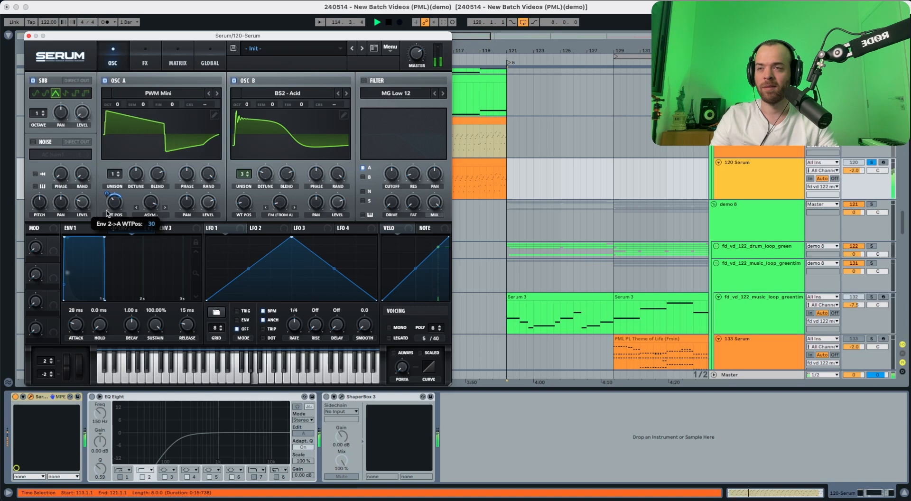
{"action": "key", "text": "space"}
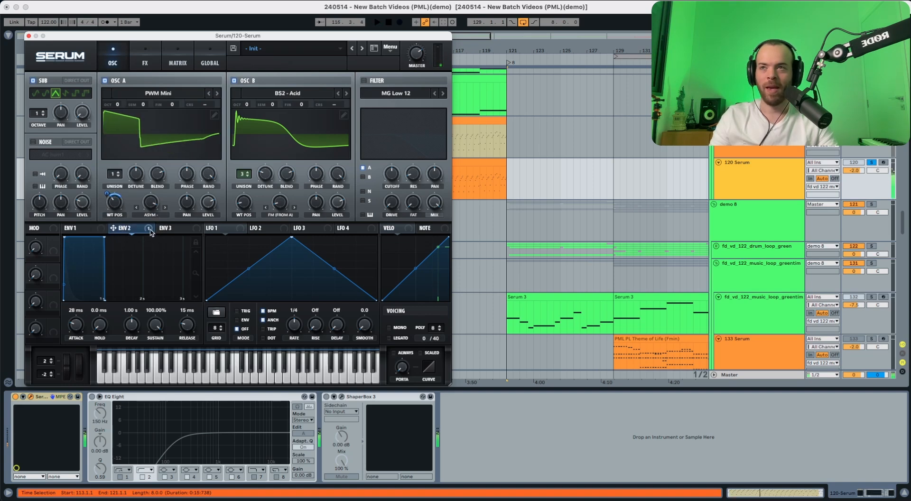
Step: Assign envelope 2 to oscillator B's wavetable position and audition the modulation
{"action": "left_click_drag", "start_coordinate": [201, 216], "coordinate": [231, 222]}
{"action": "key", "text": "space"}
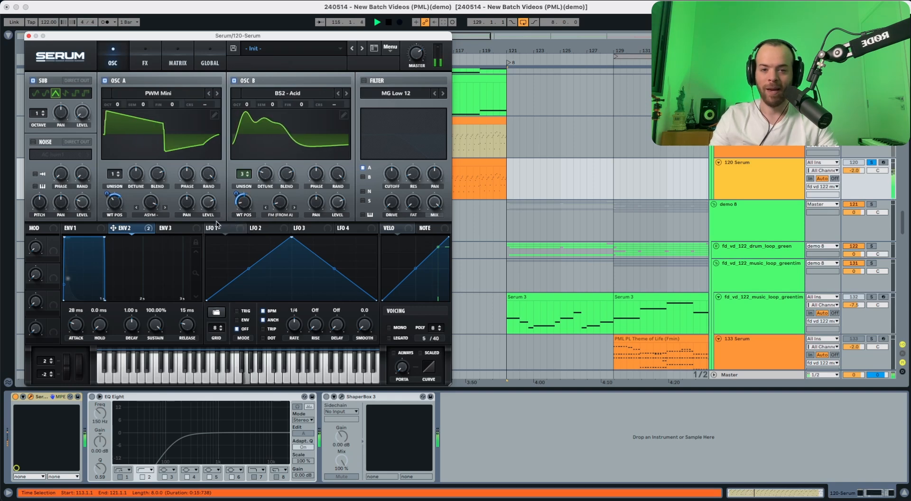
{"action": "key", "text": "space"}
Step: Assign envelope 2 to the sub oscillator's level and adjust the modulation amount during playback
{"action": "left_click_drag", "start_coordinate": [94, 157], "coordinate": [82, 113]}
{"action": "key", "text": "space"}
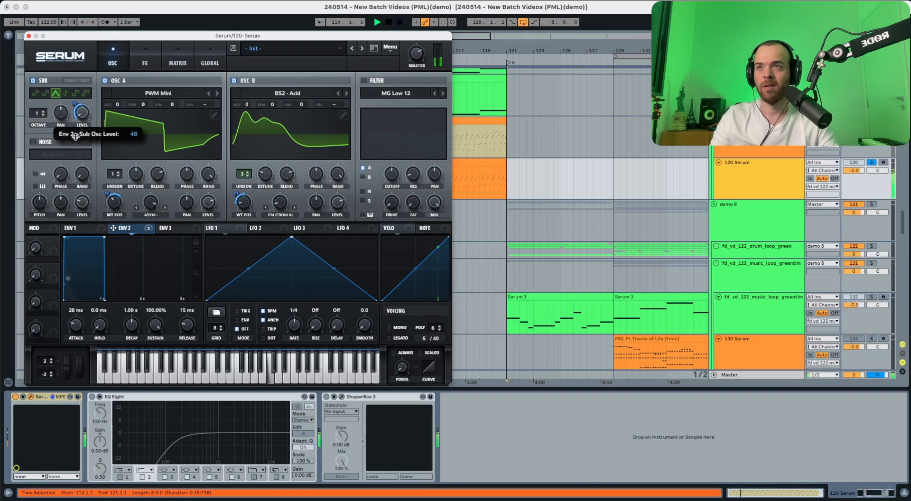
{"action": "left_click_drag", "start_coordinate": [75, 142], "coordinate": [75, 143]}
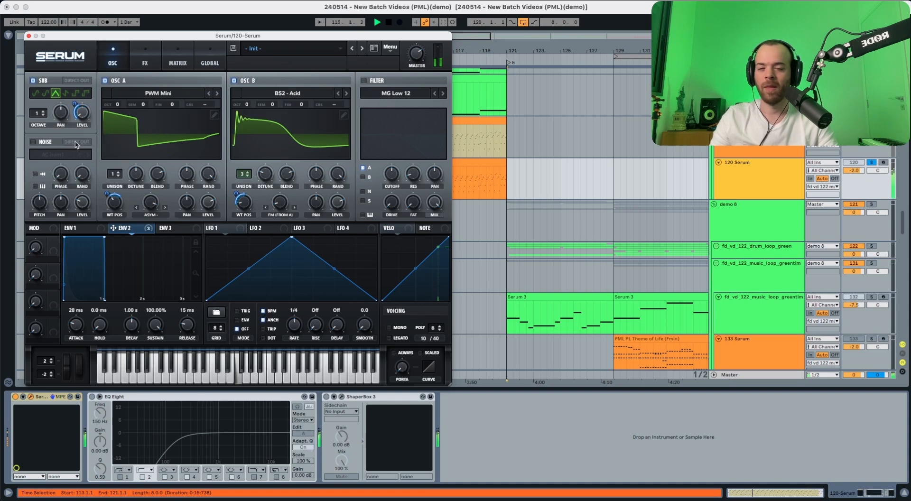
{"action": "key", "text": "space"}
{"action": "key", "text": "space"}
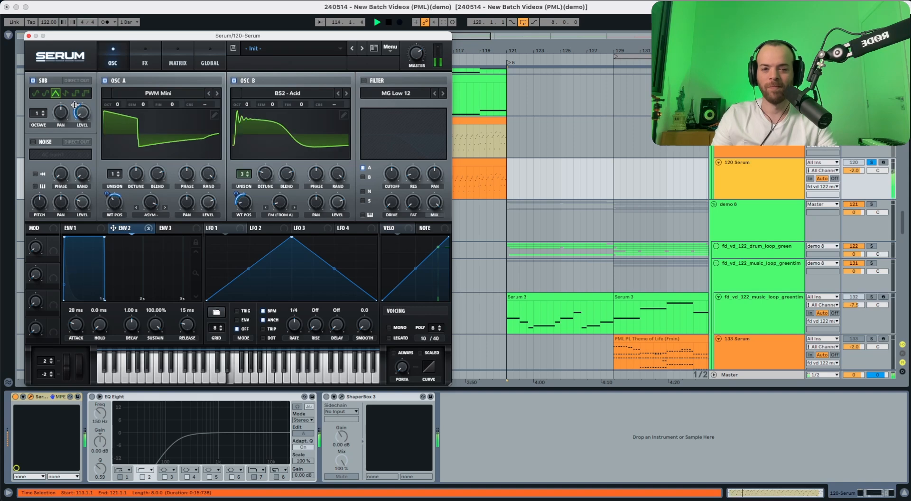
{"action": "key", "text": "space"}
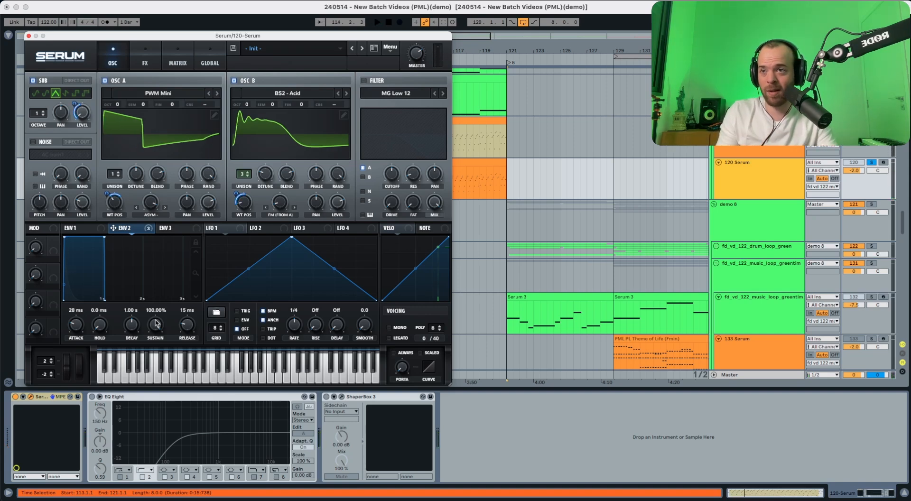
Step: Set envelope 2's sustain to 9.09% and its decay to 325 ms while auditioning
{"action": "left_click_drag", "start_coordinate": [157, 324], "coordinate": [151, 415]}
{"action": "key", "text": "space"}
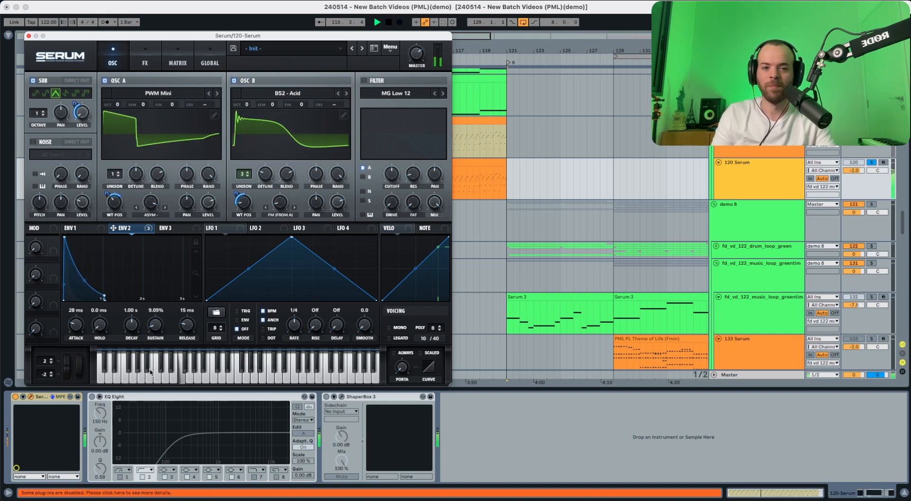
{"action": "key", "text": "space"}
{"action": "left_click_drag", "start_coordinate": [129, 325], "coordinate": [129, 335]}
{"action": "key", "text": "space"}
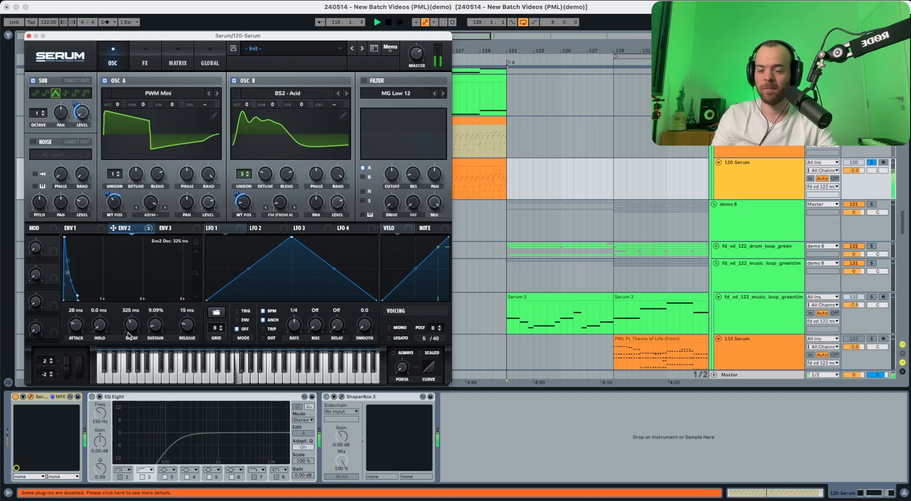
Step: Set envelope 2's release to 245 ms and listen to the result
{"action": "left_click_drag", "start_coordinate": [187, 327], "coordinate": [186, 318]}
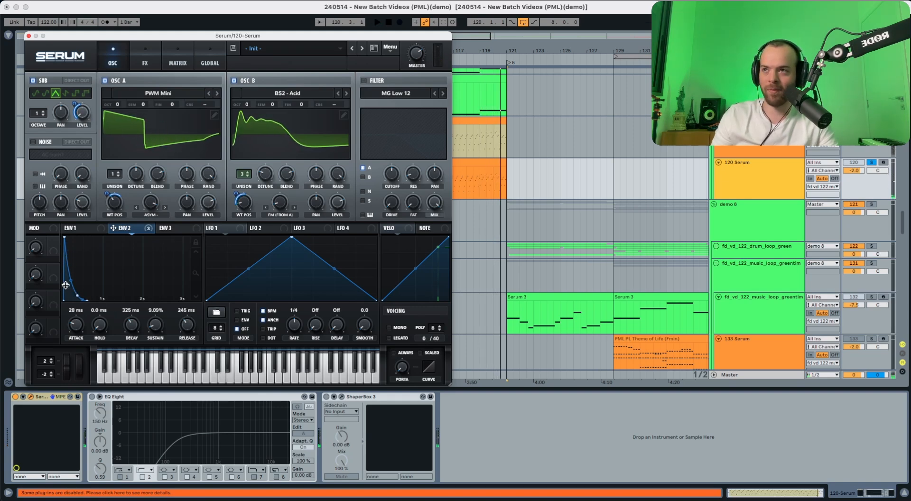
{"action": "key", "text": "space"}
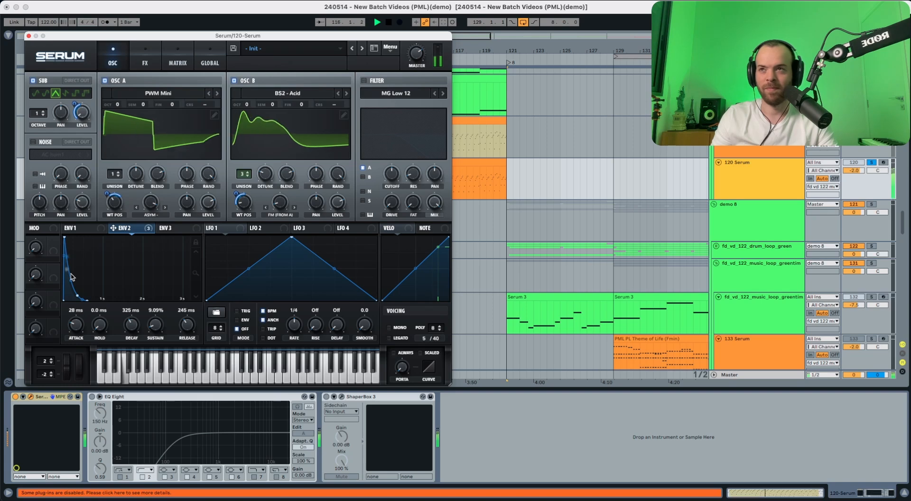
{"action": "key", "text": "space"}
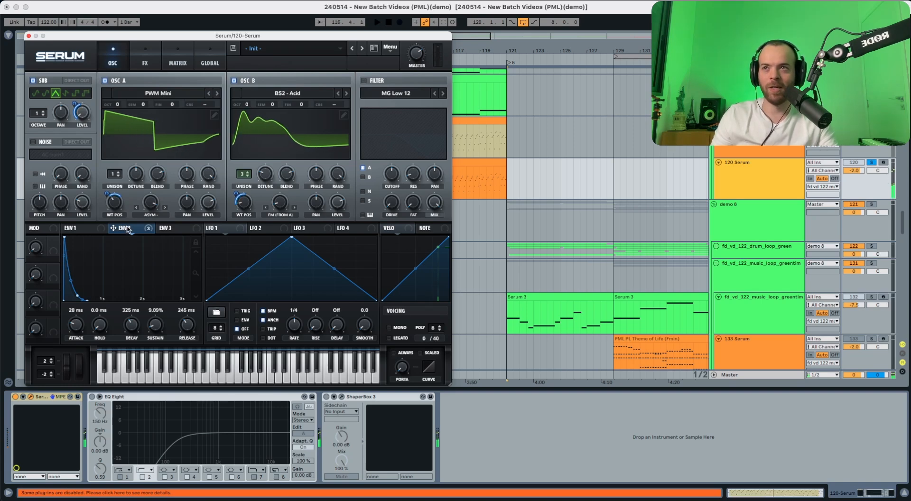
Step: Temporarily bypass all of envelope 2's modulations to hear the sound without them, and restore them
{"action": "right_click", "coordinate": [128, 229]}
{"action": "left_click", "coordinate": [150, 280]}
{"action": "key", "text": "space"}
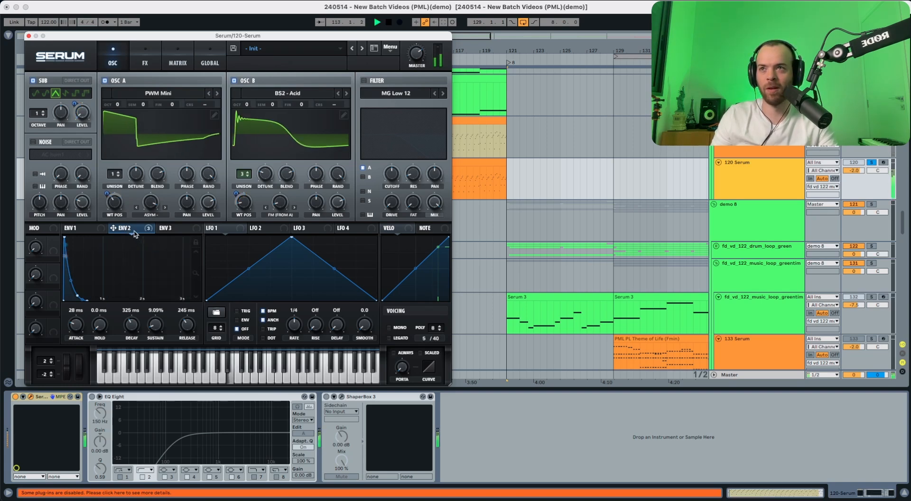
{"action": "right_click", "coordinate": [134, 232]}
{"action": "left_click", "coordinate": [144, 277]}
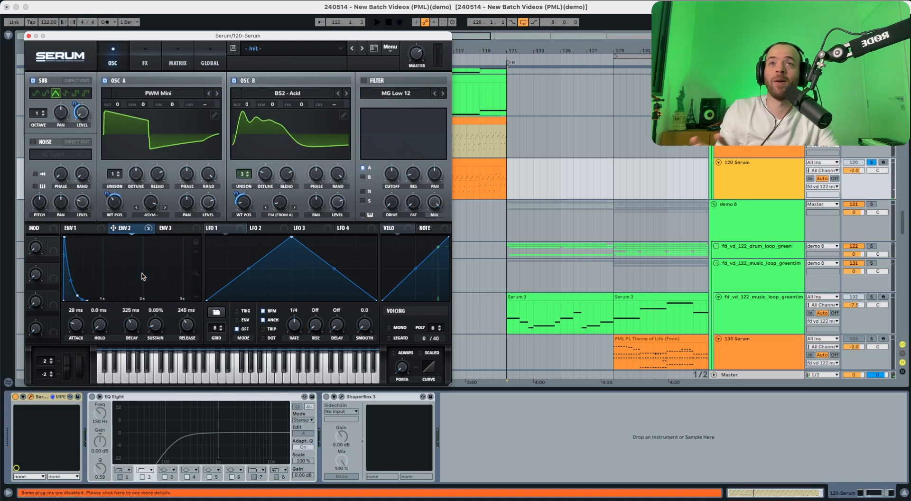
Step: Enable the filter with the Multi type L/P/H 24 and also route oscillator B and the sub through it
{"action": "left_click", "coordinate": [363, 81]}
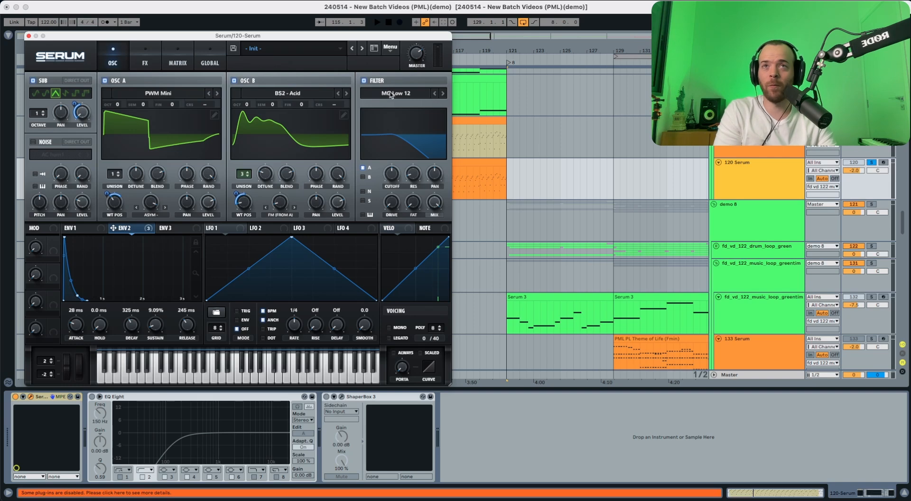
{"action": "left_click", "coordinate": [391, 95]}
{"action": "mouse_move", "coordinate": [392, 119]}
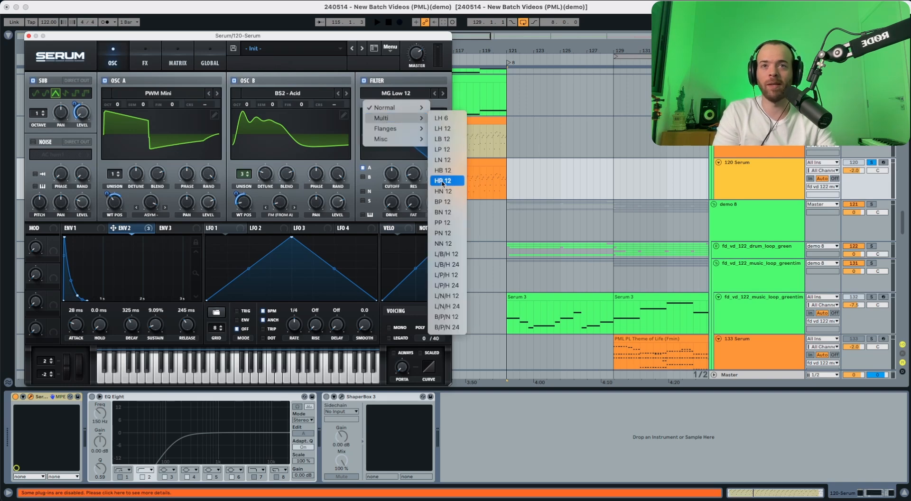
{"action": "left_click", "coordinate": [446, 286]}
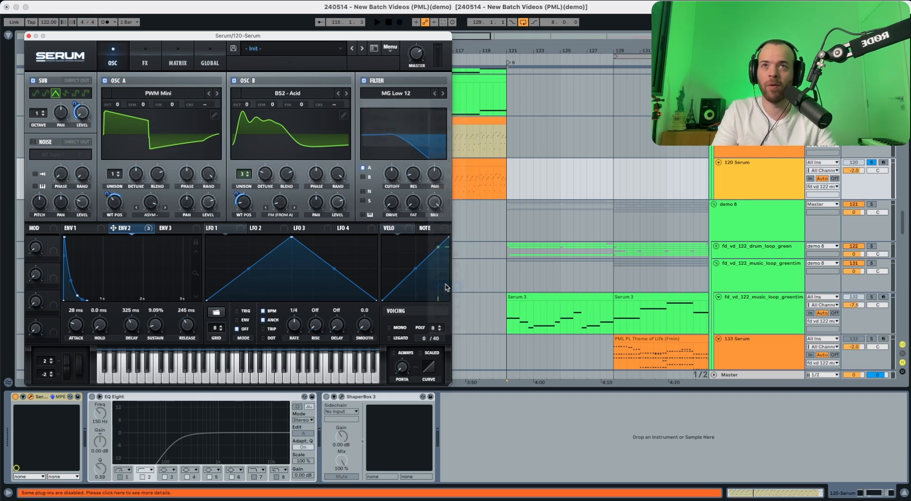
{"action": "key", "text": "space"}
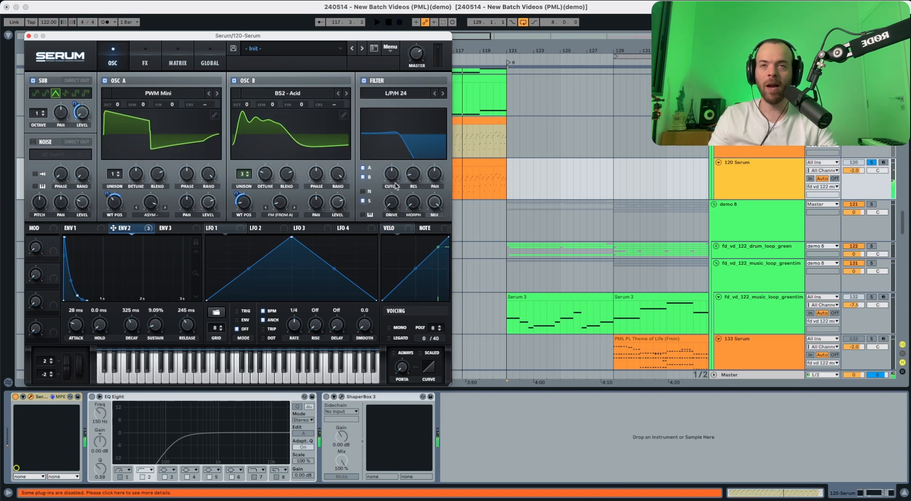
Step: Set the filter cutoff to about 558 Hz and raise the filter drive during playback
{"action": "mouse_move", "coordinate": [393, 180]}
{"action": "key", "text": "space"}
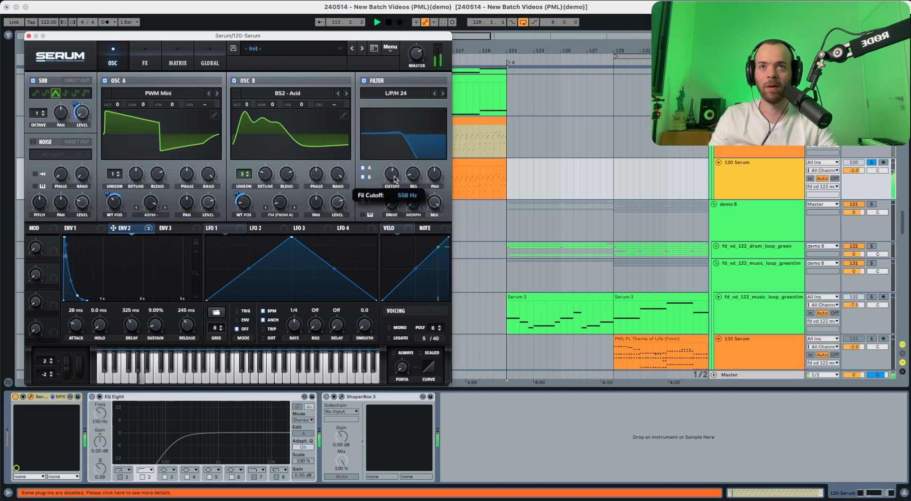
{"action": "left_click_drag", "start_coordinate": [394, 176], "coordinate": [394, 177]}
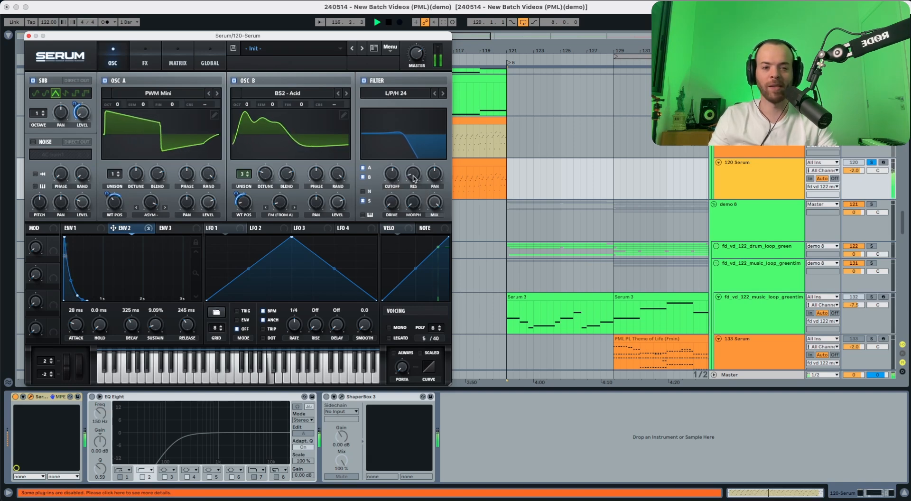
{"action": "left_click_drag", "start_coordinate": [394, 203], "coordinate": [396, 186]}
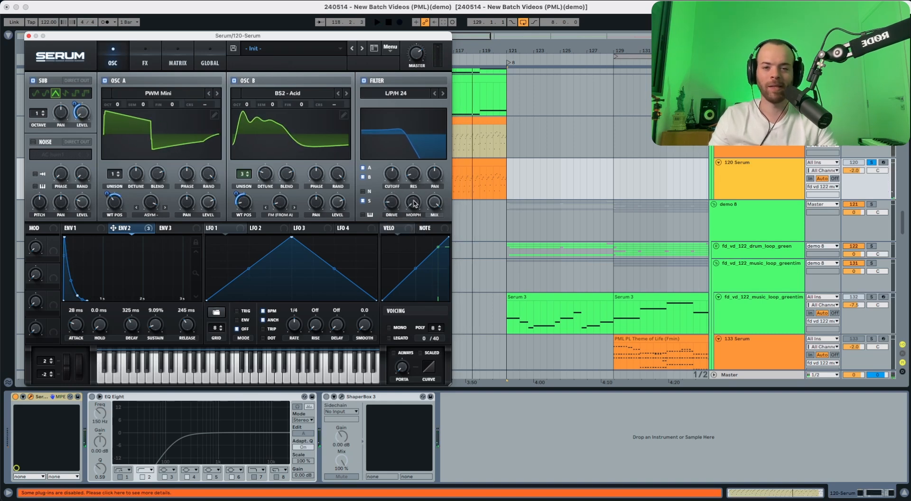
Step: Assign envelope 1 to the filter cutoff with a positive amount and audition the result
{"action": "left_click", "coordinate": [81, 230]}
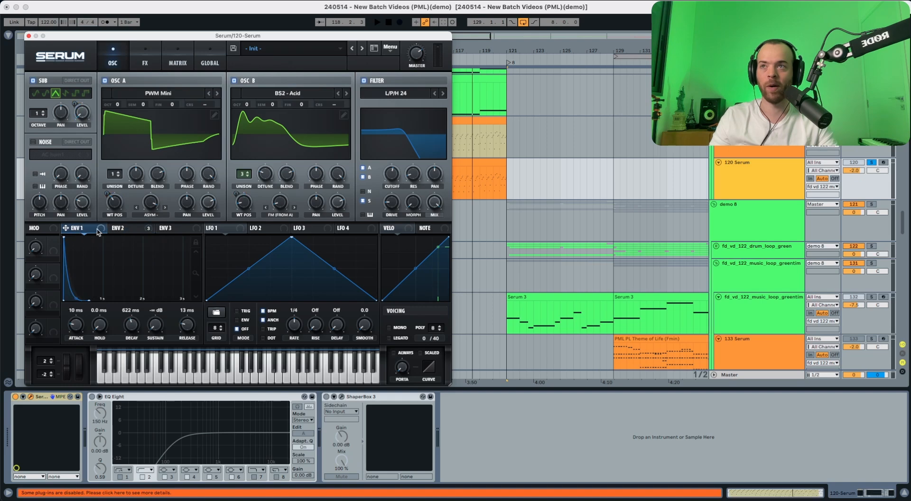
{"action": "left_click_drag", "start_coordinate": [305, 194], "coordinate": [346, 185]}
{"action": "left_click_drag", "start_coordinate": [218, 209], "coordinate": [387, 174]}
{"action": "key", "text": "space"}
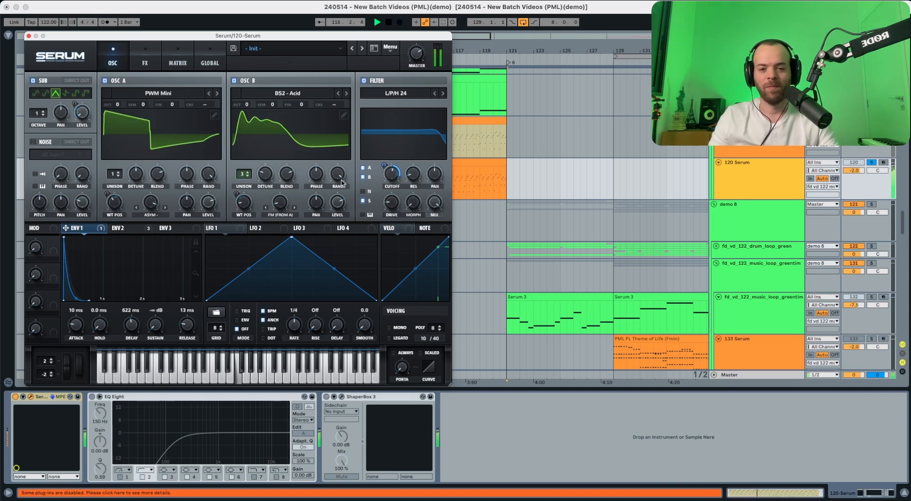
{"action": "key", "text": "space"}
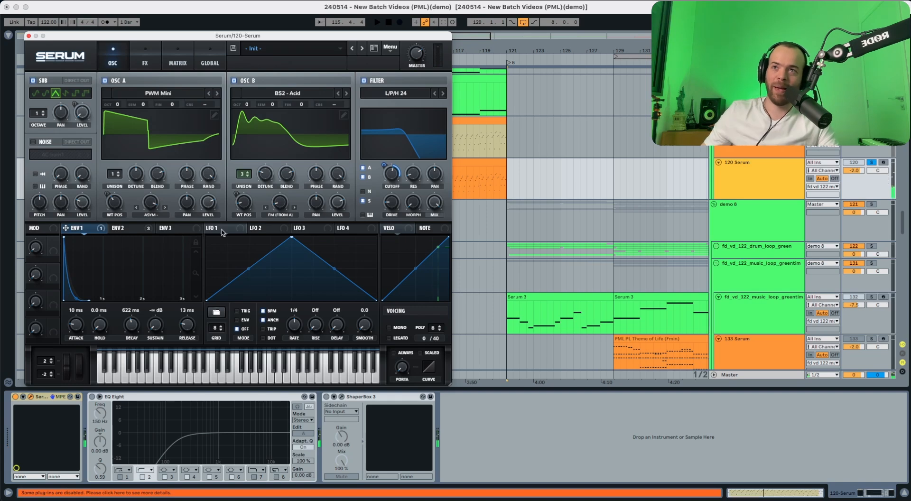
Step: Assign LFO 1 to the filter morph, set the LFO to Trig mode and audition the modulation
{"action": "left_click_drag", "start_coordinate": [233, 232], "coordinate": [413, 203]}
{"action": "key", "text": "space"}
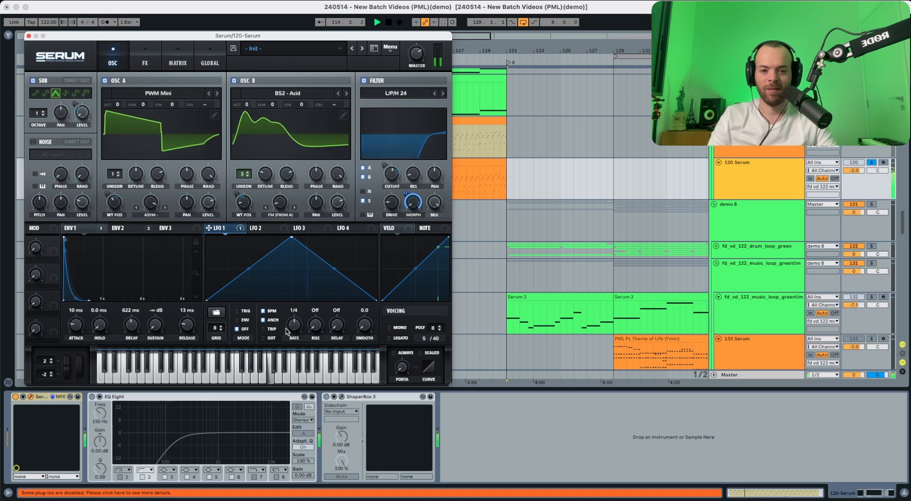
{"action": "key", "text": "space"}
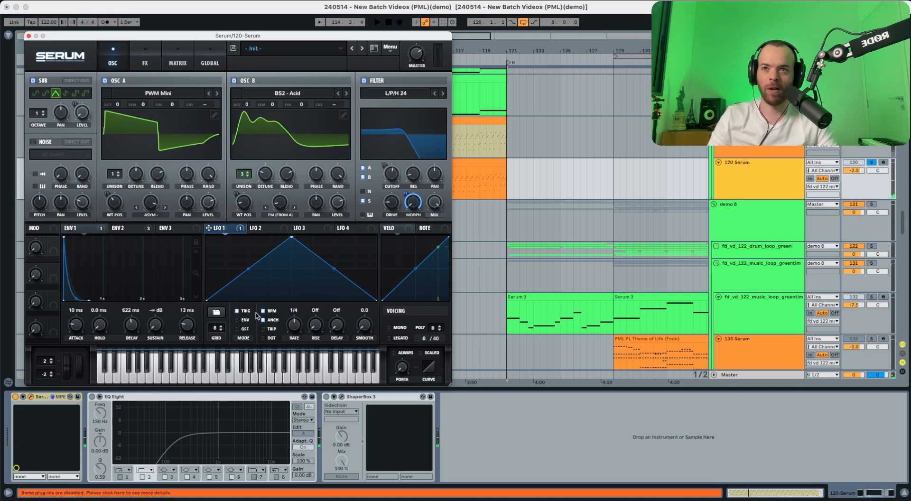
{"action": "key", "text": "space"}
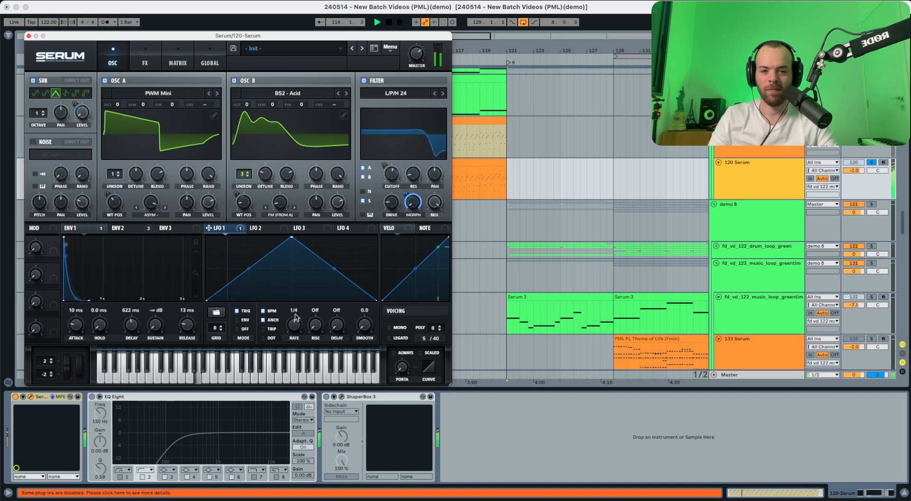
{"action": "key", "text": "space"}
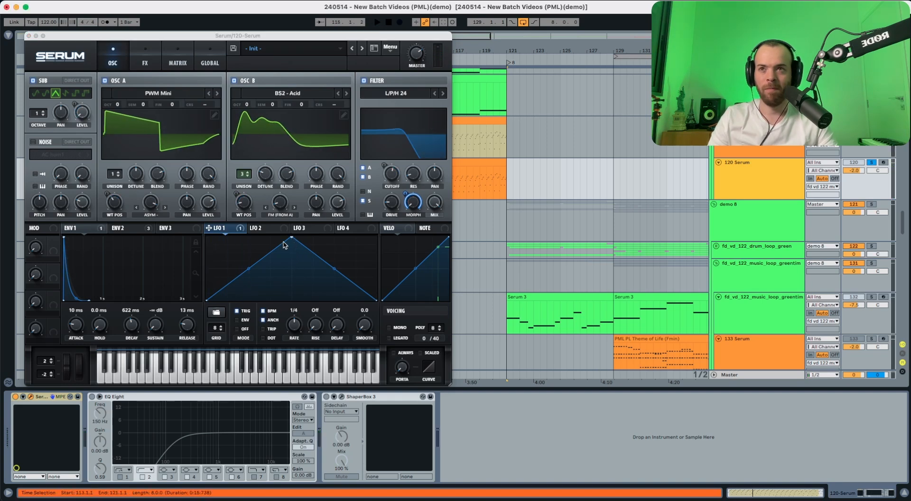
Step: Reshape LFO 1 into a lower, early peak with a concave decay to zero, and audition it
{"action": "left_click_drag", "start_coordinate": [295, 240], "coordinate": [229, 269]}
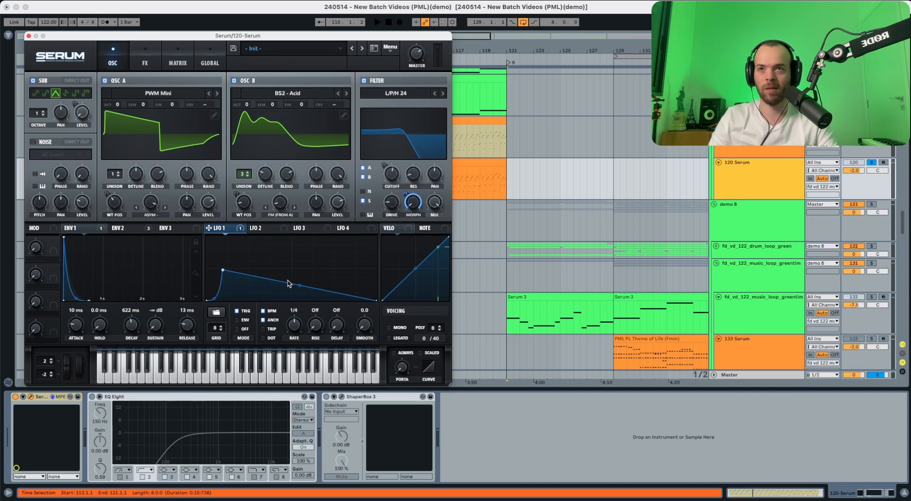
{"action": "left_click_drag", "start_coordinate": [296, 284], "coordinate": [296, 289]}
{"action": "key", "text": "space"}
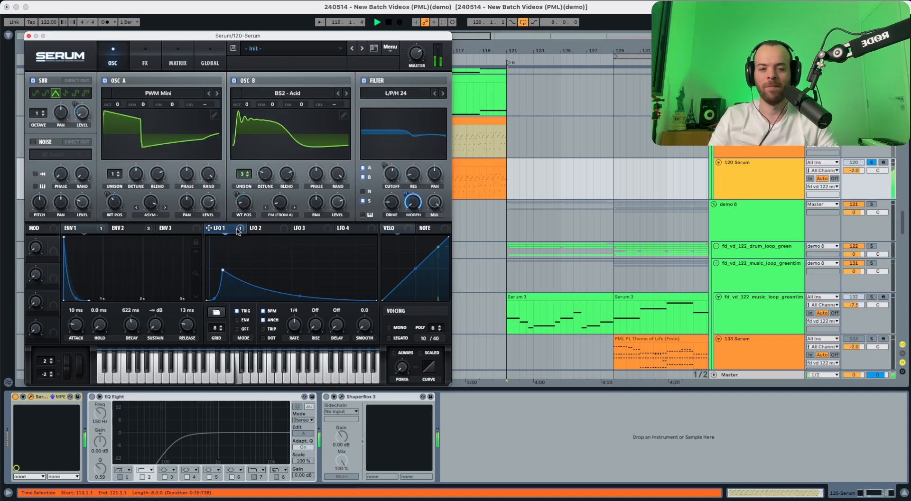
{"action": "key", "text": "space"}
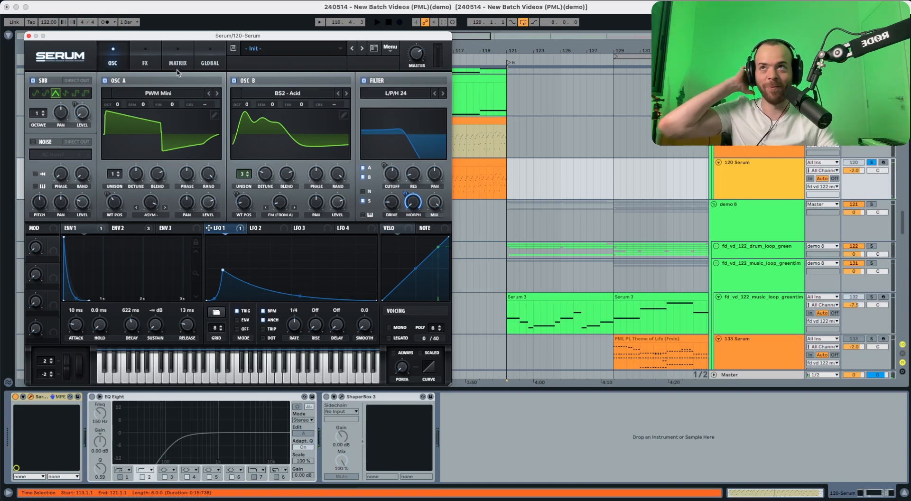
Step: Enable the reverb, place it first in Serum's effects chain and adjust its mix during playback
{"action": "left_click", "coordinate": [151, 61]}
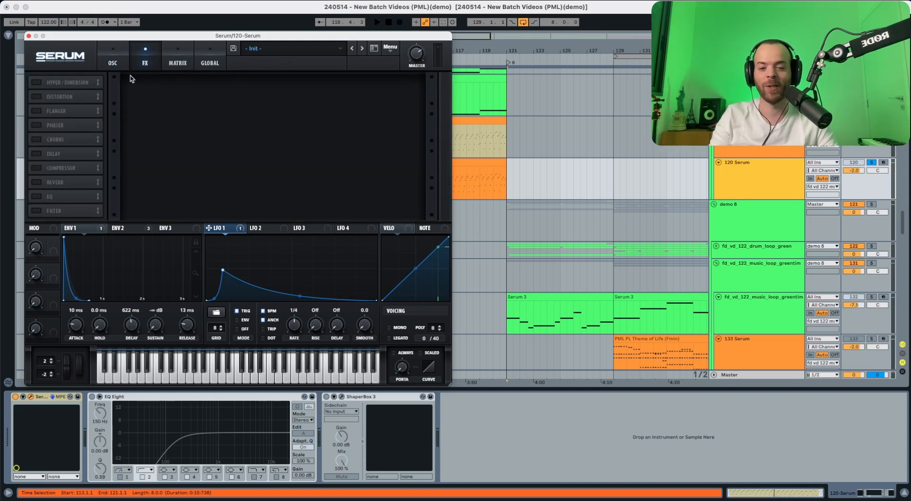
{"action": "left_click", "coordinate": [36, 182]}
{"action": "left_click_drag", "start_coordinate": [50, 182], "coordinate": [64, 84]}
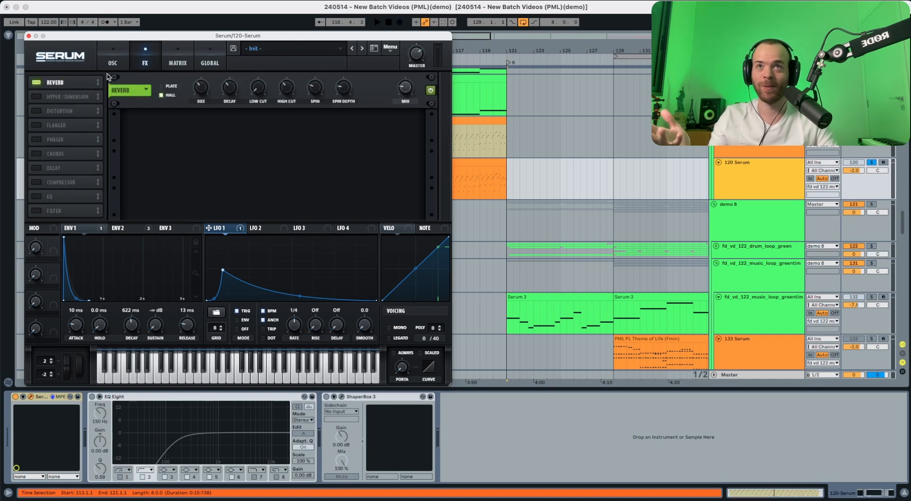
{"action": "key", "text": "space"}
{"action": "left_click_drag", "start_coordinate": [399, 92], "coordinate": [404, 81]}
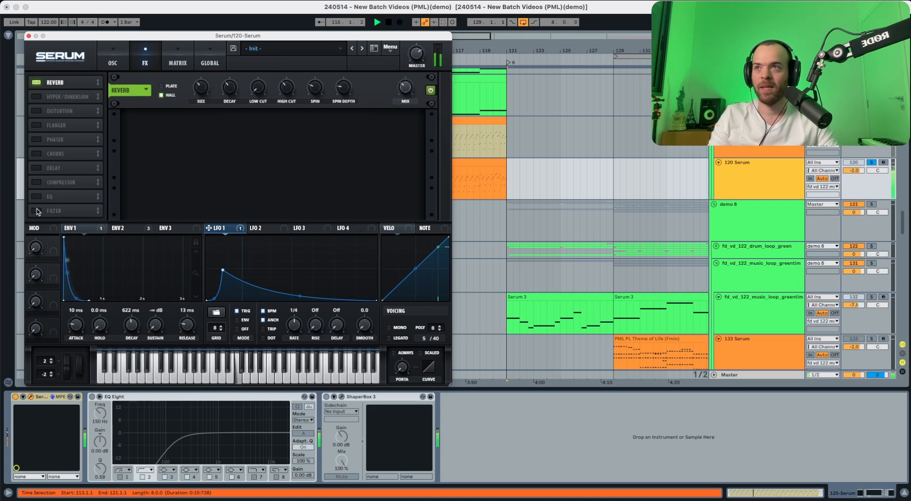
Step: Enable the delay directly after the reverb, set its feedback to 16% and audition it
{"action": "left_click_drag", "start_coordinate": [63, 168], "coordinate": [62, 97]}
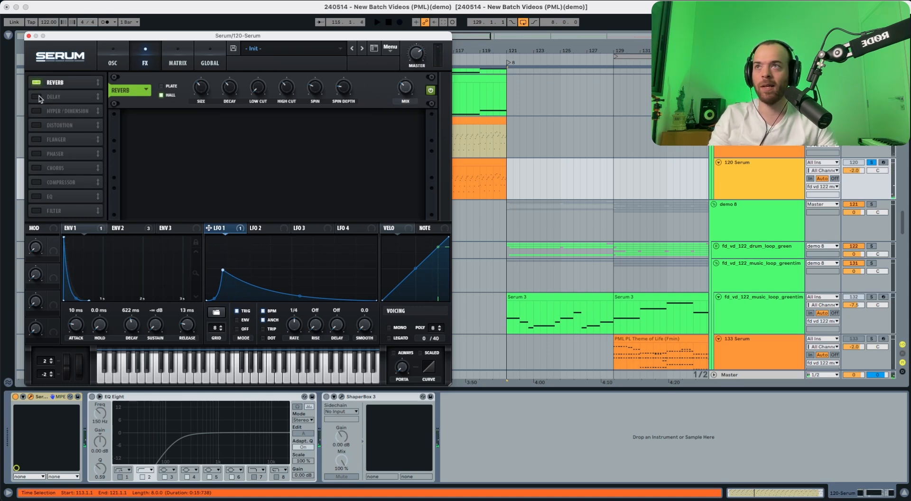
{"action": "left_click", "coordinate": [37, 96]}
{"action": "key", "text": "space"}
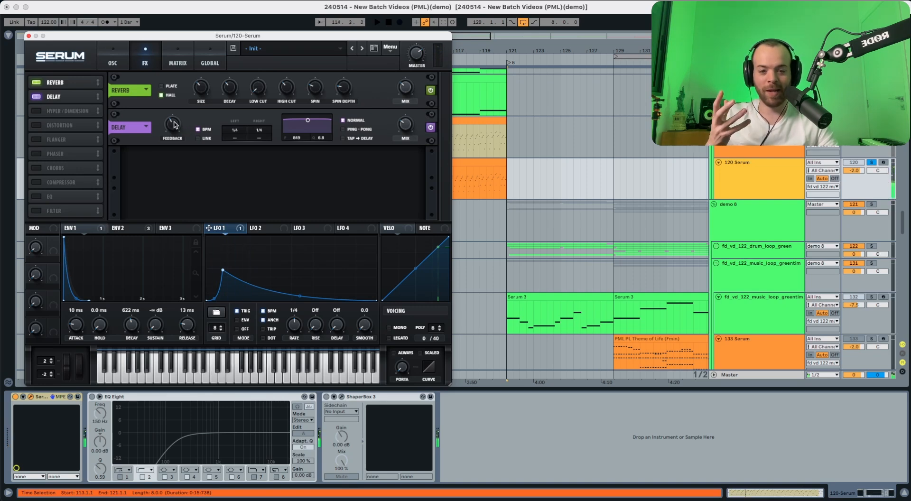
{"action": "left_click_drag", "start_coordinate": [174, 122], "coordinate": [172, 130]}
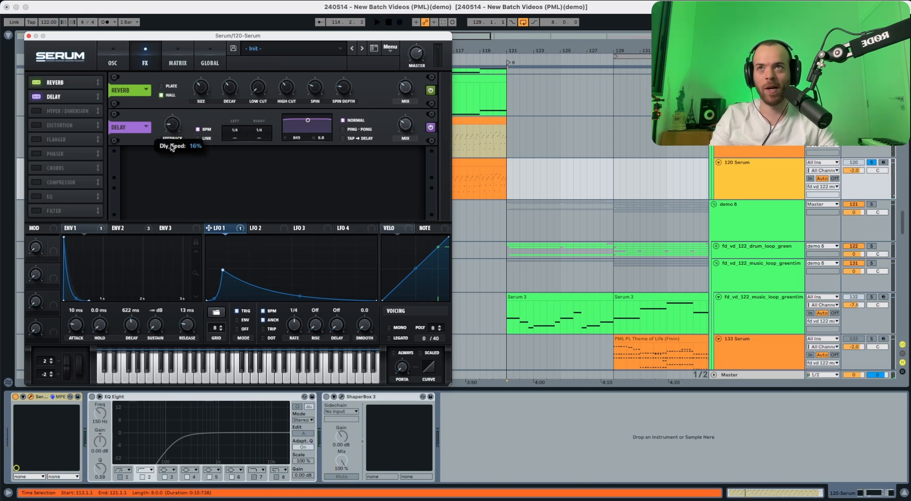
{"action": "key", "text": "space"}
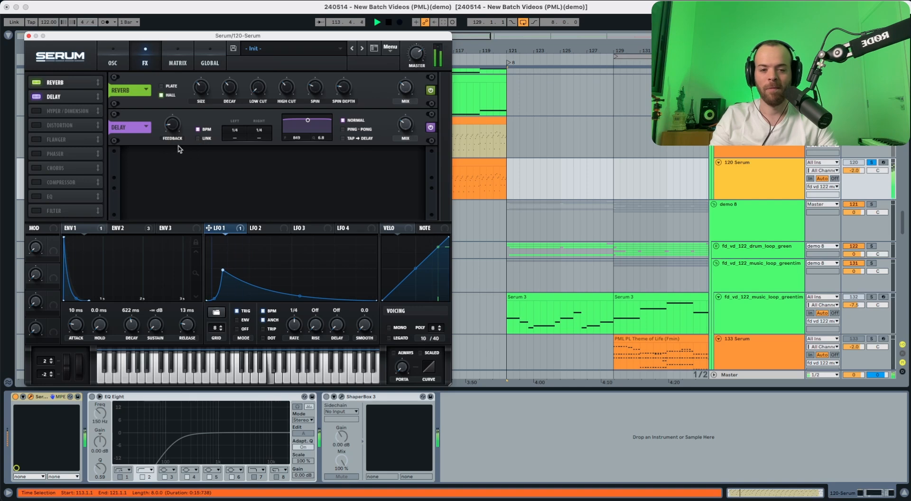
{"action": "key", "text": "space"}
Step: Set the delay filter frequency to about 2718 Hz and its bandwidth to about 3.0 while listening
{"action": "left_click_drag", "start_coordinate": [298, 140], "coordinate": [298, 138]}
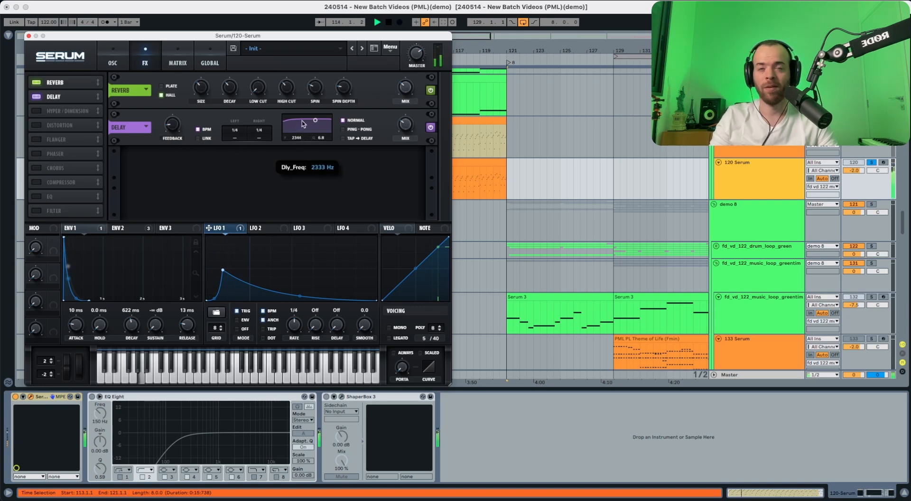
{"action": "left_click_drag", "start_coordinate": [305, 123], "coordinate": [304, 123]}
{"action": "mouse_move", "coordinate": [322, 139]}
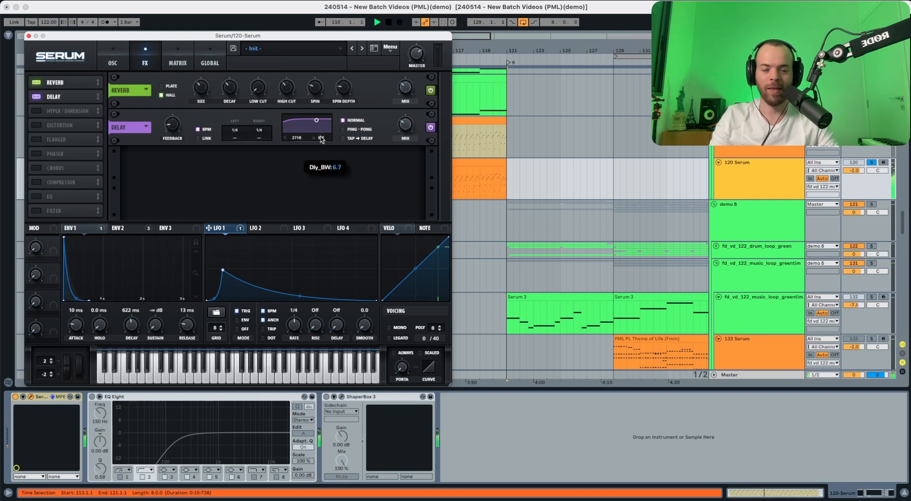
{"action": "left_click_drag", "start_coordinate": [321, 152], "coordinate": [318, 193]}
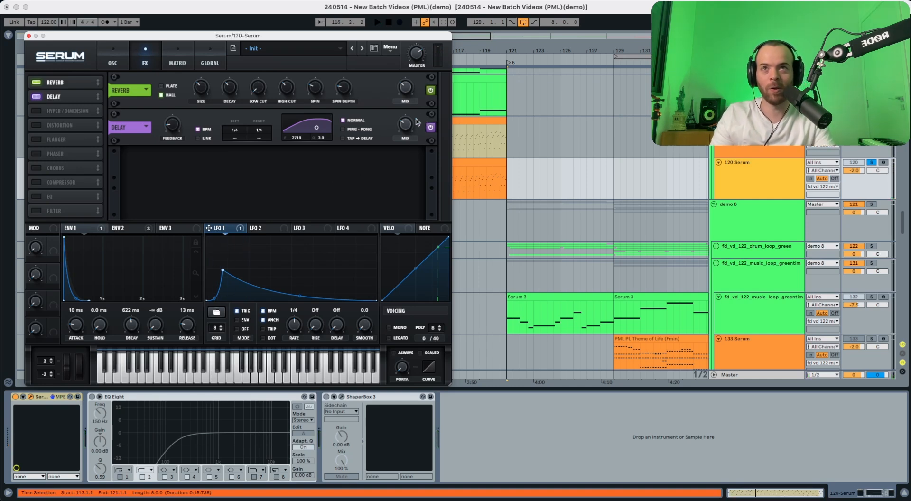
{"action": "mouse_move", "coordinate": [411, 131]}
{"action": "key", "text": "space"}
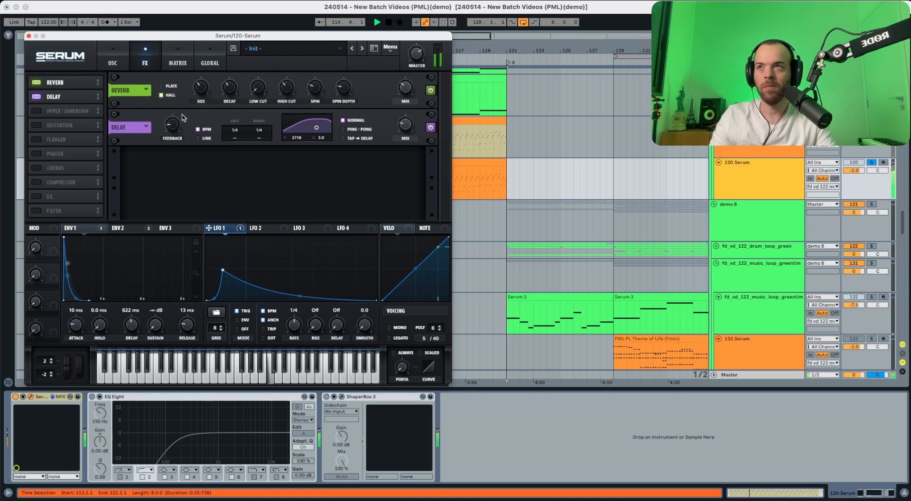
Step: Enable the EQ after the delay, with a high-pass on the low band and a low-pass on the high band
{"action": "left_click", "coordinate": [37, 197]}
{"action": "left_click_drag", "start_coordinate": [58, 196], "coordinate": [62, 108]}
{"action": "left_click", "coordinate": [244, 174]}
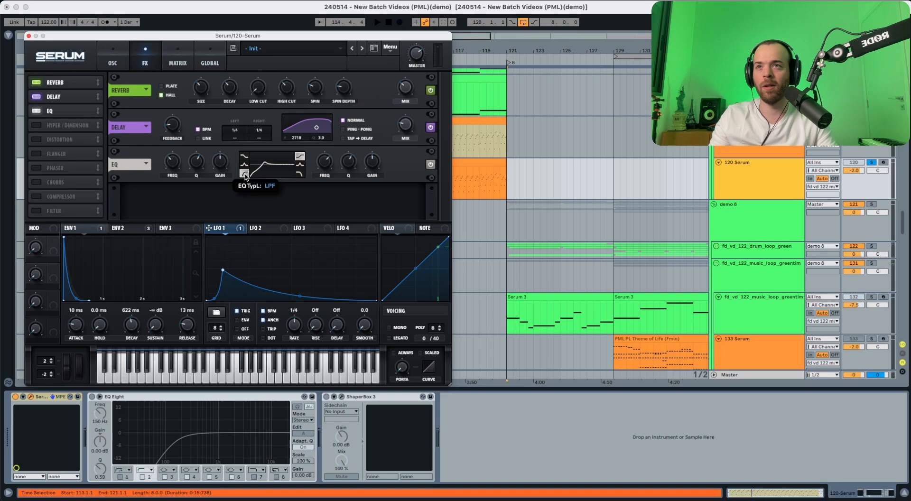
{"action": "left_click", "coordinate": [300, 175]}
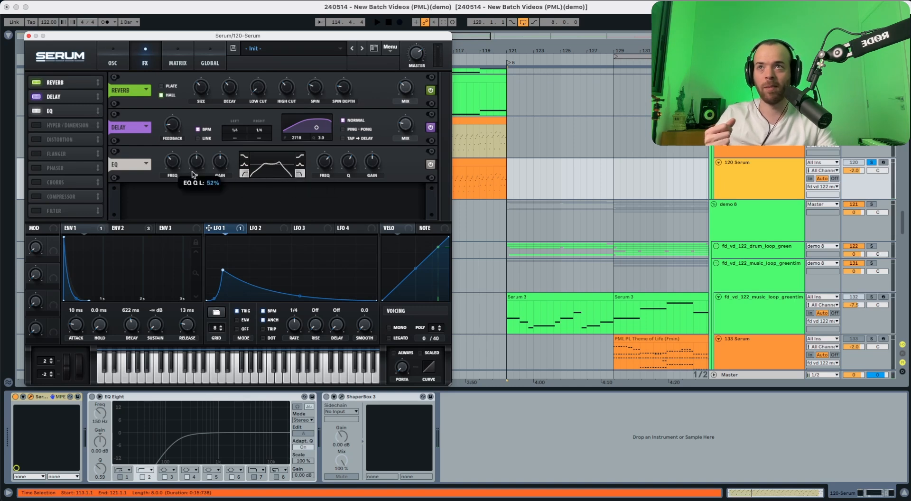
Step: Lower the EQ high band's Q to about 42% and fine-tune its low-pass frequency during playback
{"action": "mouse_move", "coordinate": [354, 165]}
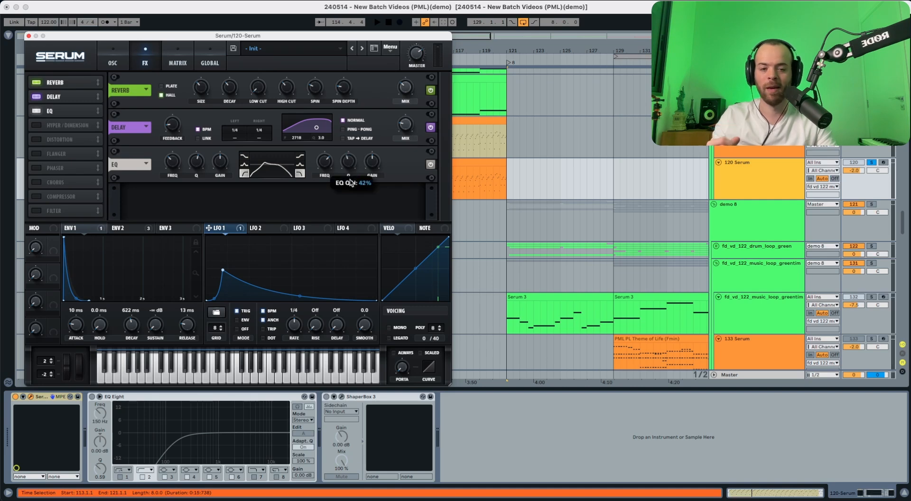
{"action": "mouse_move", "coordinate": [180, 164]}
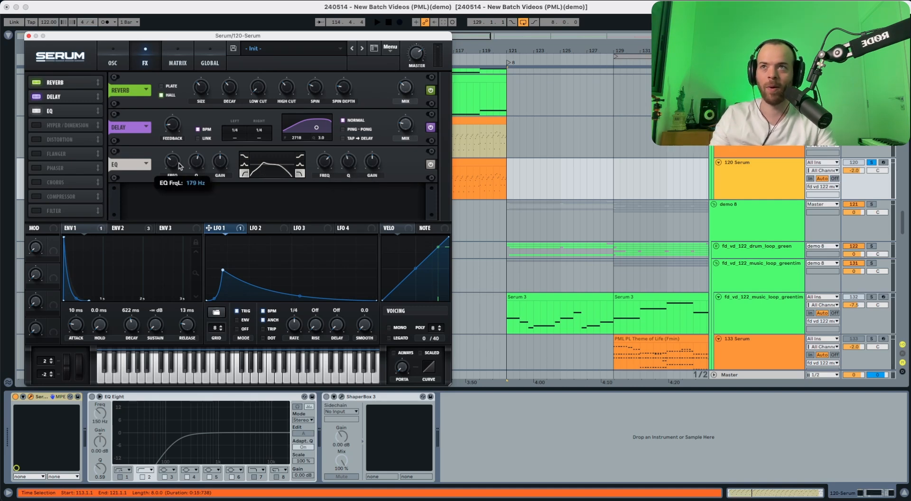
{"action": "key", "text": "space"}
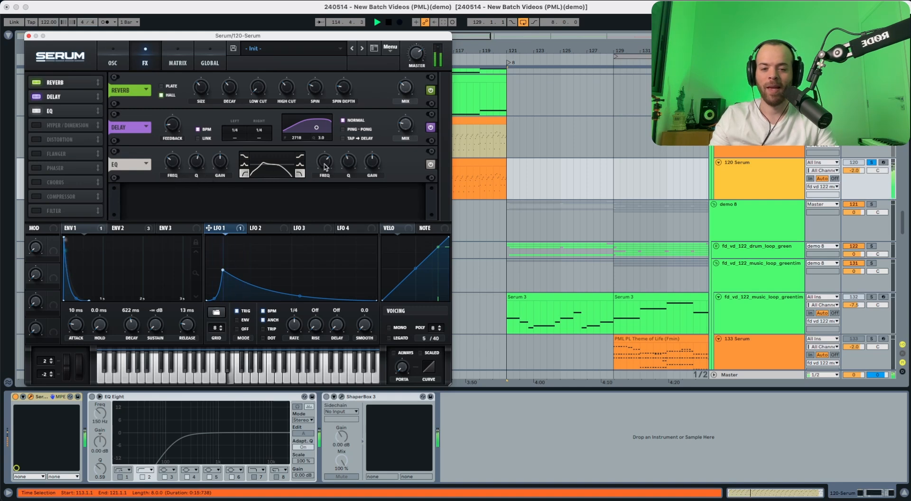
{"action": "mouse_move", "coordinate": [325, 167]}
{"action": "left_click_drag", "start_coordinate": [325, 167], "coordinate": [325, 168]}
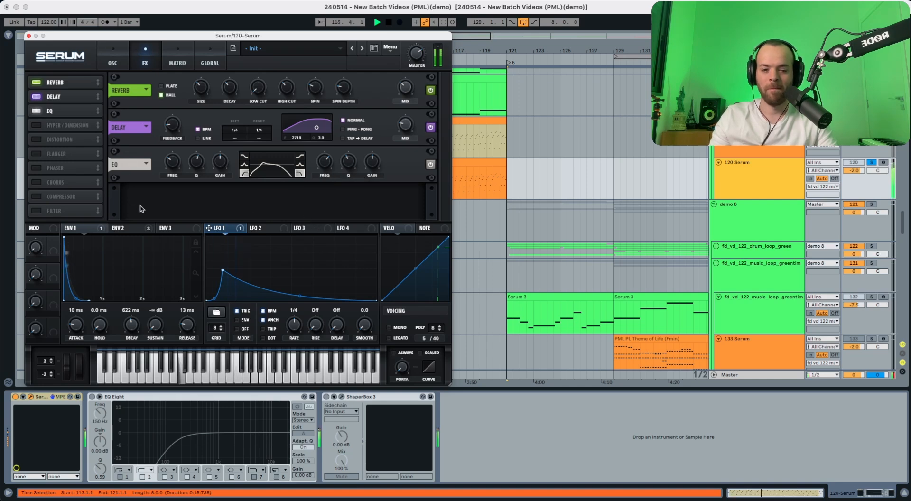
{"action": "key", "text": "space"}
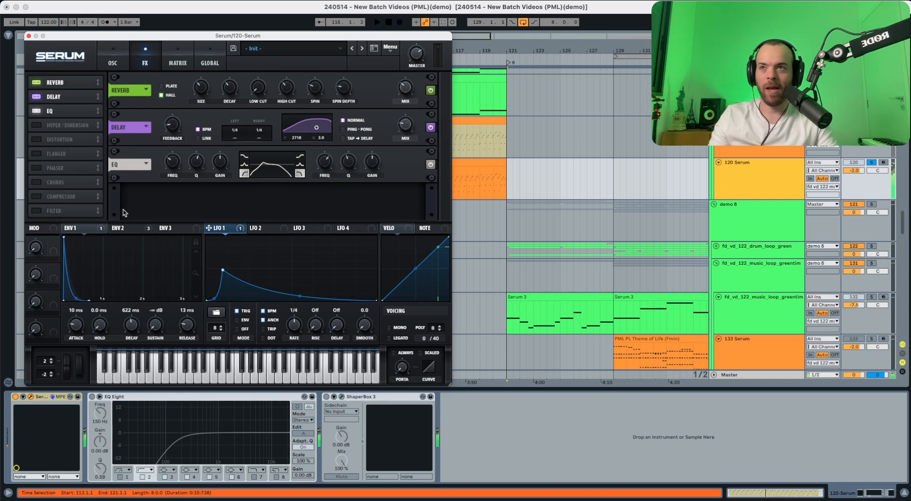
Step: Set envelope 3's attack to 3.2 ms and assign it to the EQ high band frequency with an amount of about 35
{"action": "left_click", "coordinate": [175, 229]}
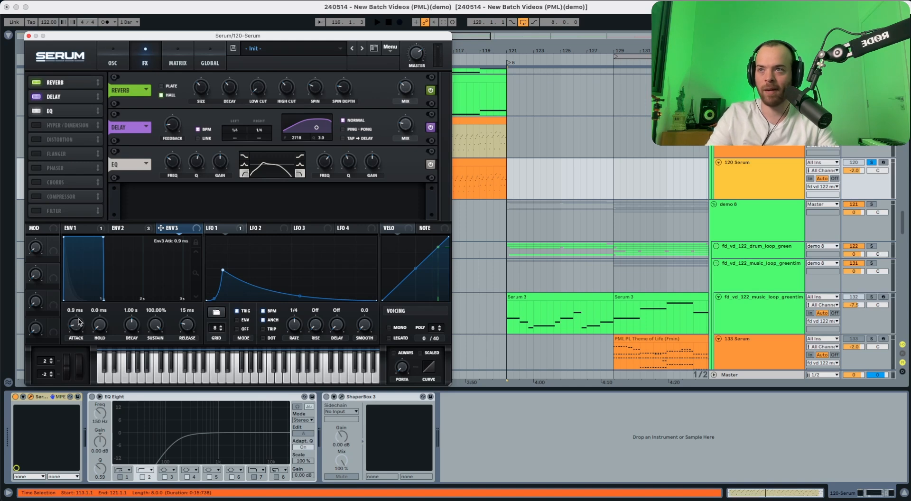
{"action": "key", "text": "space"}
{"action": "scroll", "coordinate": [79, 320], "scroll_direction": "up", "scroll_amount": 1}
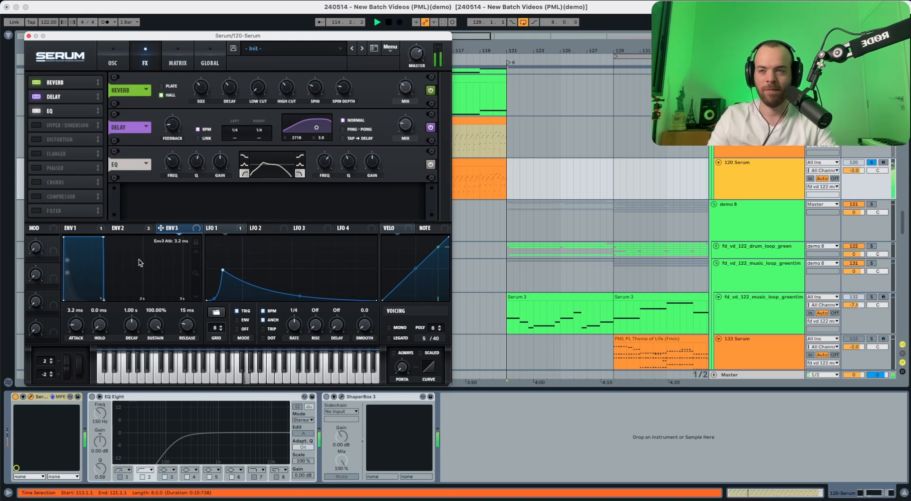
{"action": "left_click_drag", "start_coordinate": [332, 164], "coordinate": [327, 163]}
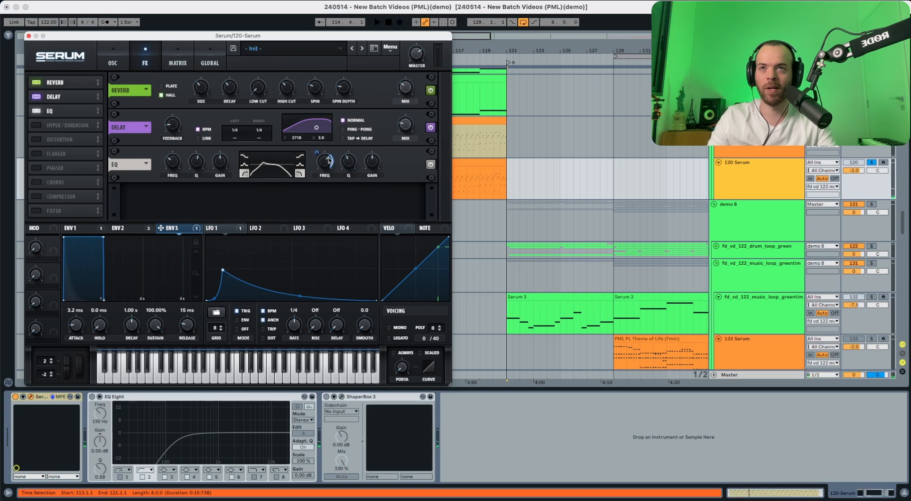
{"action": "mouse_move", "coordinate": [317, 153]}
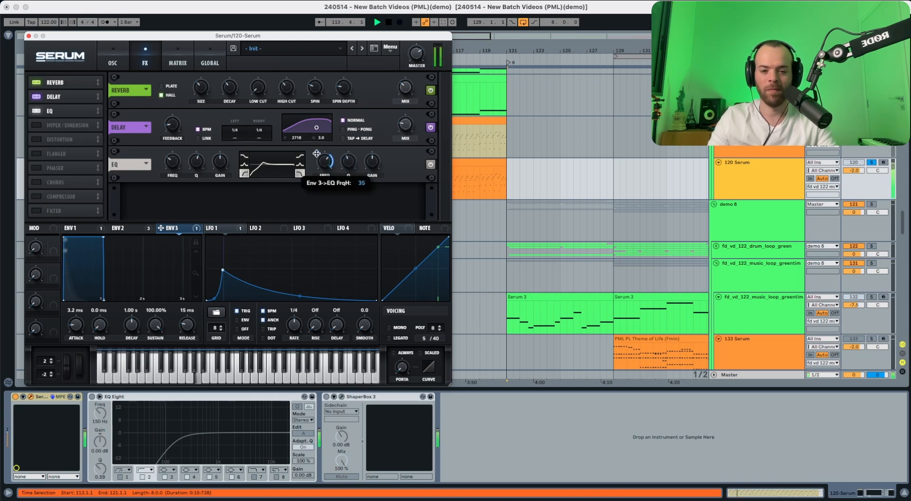
{"action": "left_click_drag", "start_coordinate": [318, 148], "coordinate": [320, 145]}
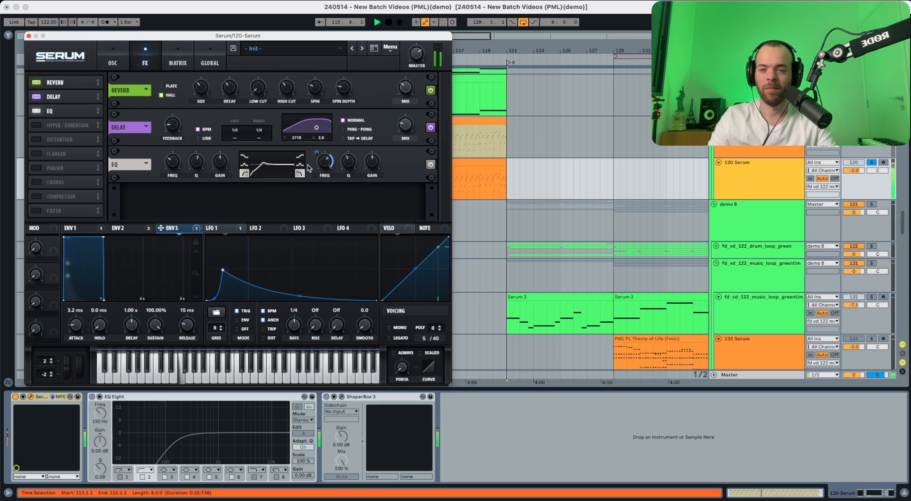
Step: Shape envelope 3 as a short pluck with 0% sustain, 264 ms decay and a steeper decay curve
{"action": "key", "text": "space"}
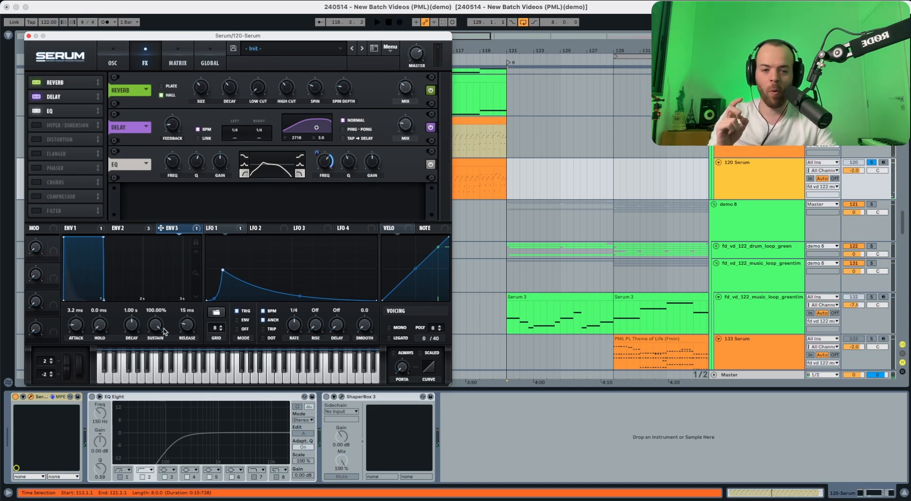
{"action": "left_click_drag", "start_coordinate": [165, 331], "coordinate": [162, 411]}
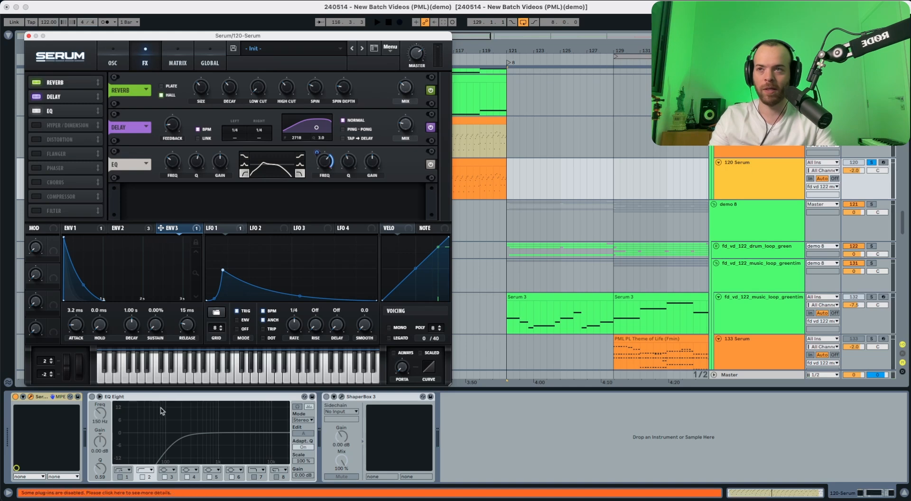
{"action": "key", "text": "space"}
{"action": "left_click_drag", "start_coordinate": [132, 323], "coordinate": [128, 334]}
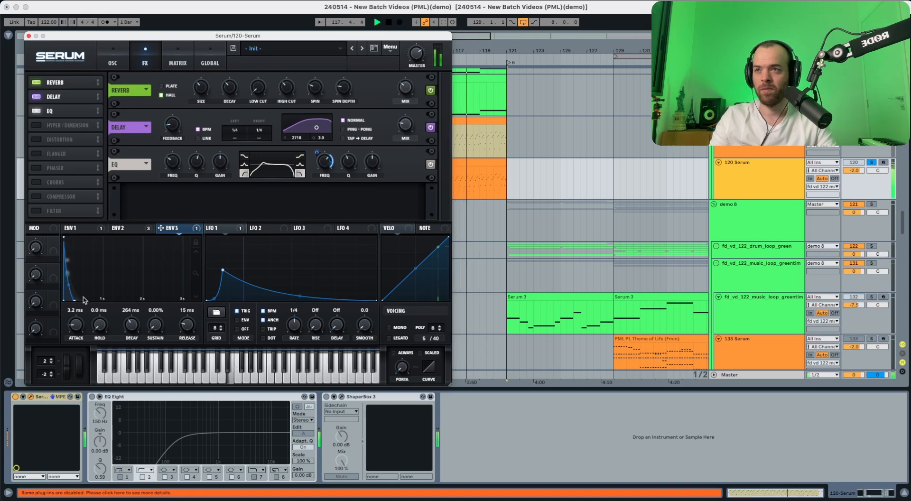
{"action": "key", "text": "space"}
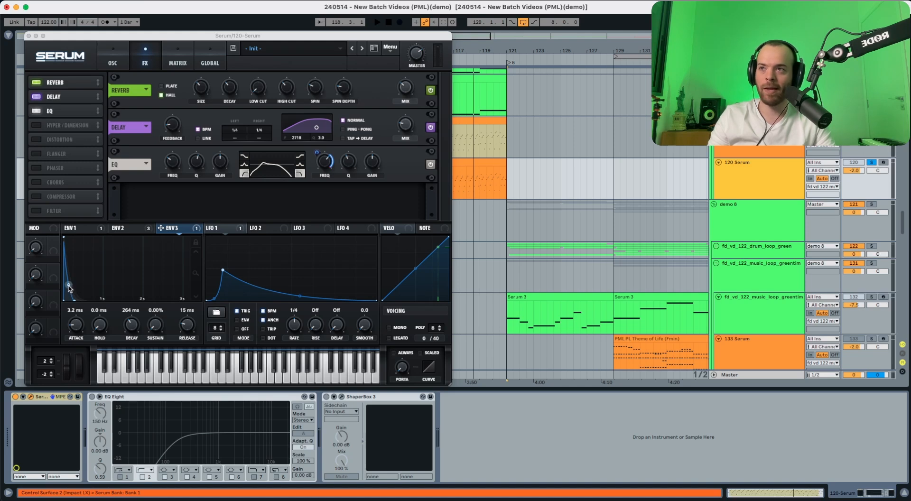
{"action": "left_click", "coordinate": [68, 285]}
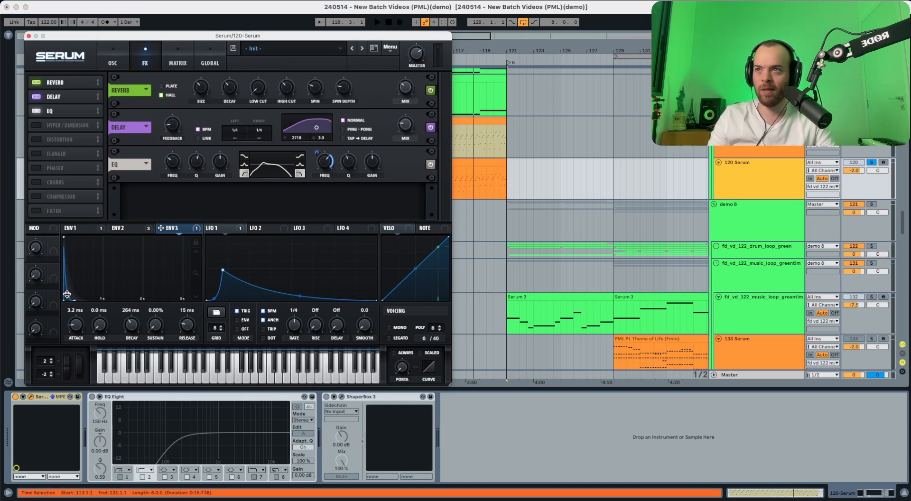
Step: Audition the pluck with envelope 3's modulation of the EQ high band frequency bypassed and reactivated
{"action": "key", "text": "space"}
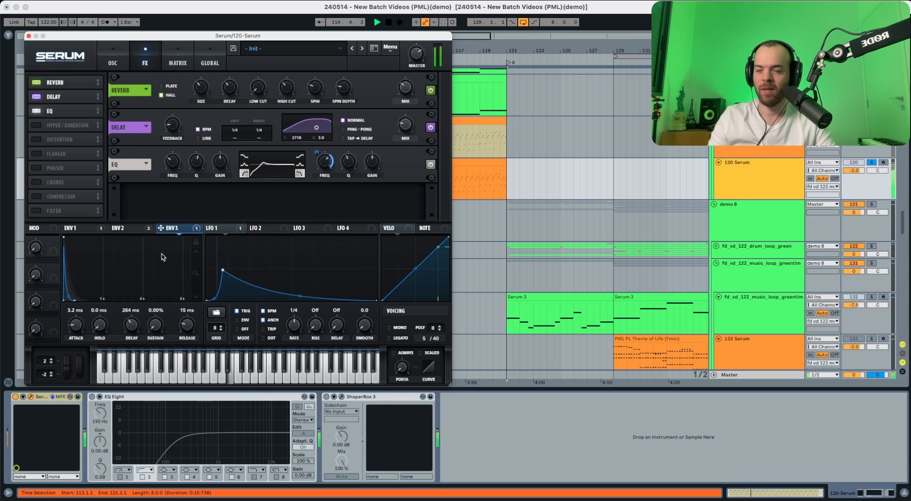
{"action": "right_click", "coordinate": [182, 232]}
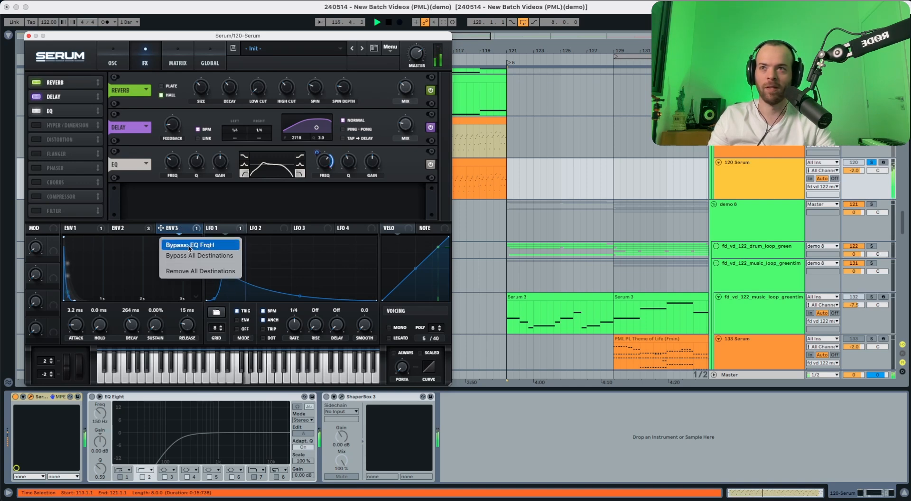
{"action": "left_click", "coordinate": [187, 245]}
{"action": "right_click", "coordinate": [181, 232]}
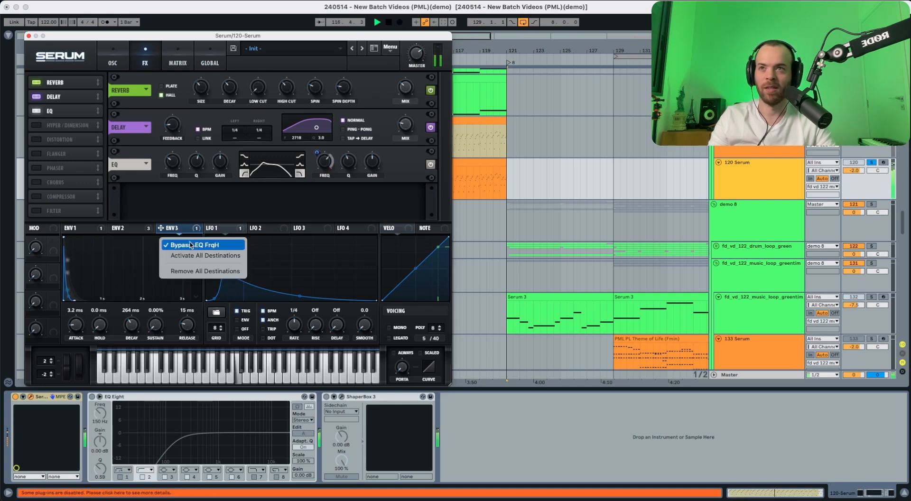
{"action": "left_click", "coordinate": [190, 245]}
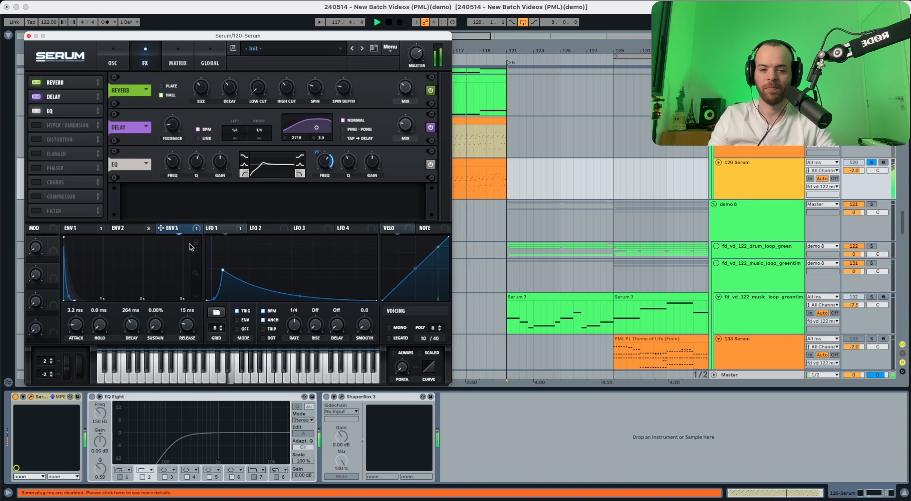
{"action": "key", "text": "space"}
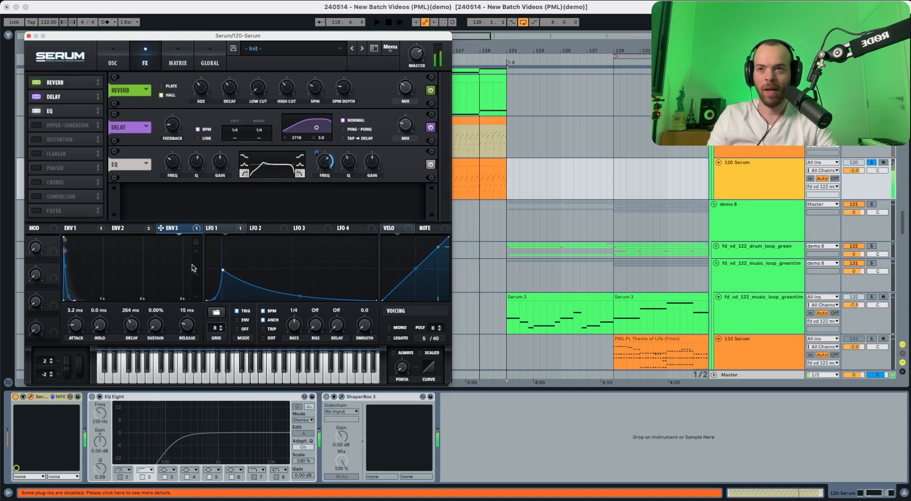
Step: Set envelope 3's release to 117 ms during playback
{"action": "key", "text": "space"}
{"action": "left_click_drag", "start_coordinate": [187, 330], "coordinate": [188, 322]}
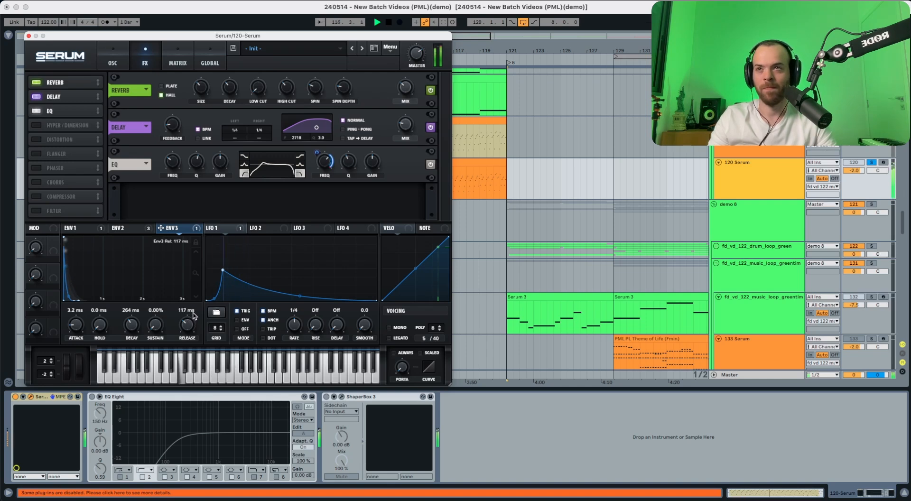
{"action": "key", "text": "space"}
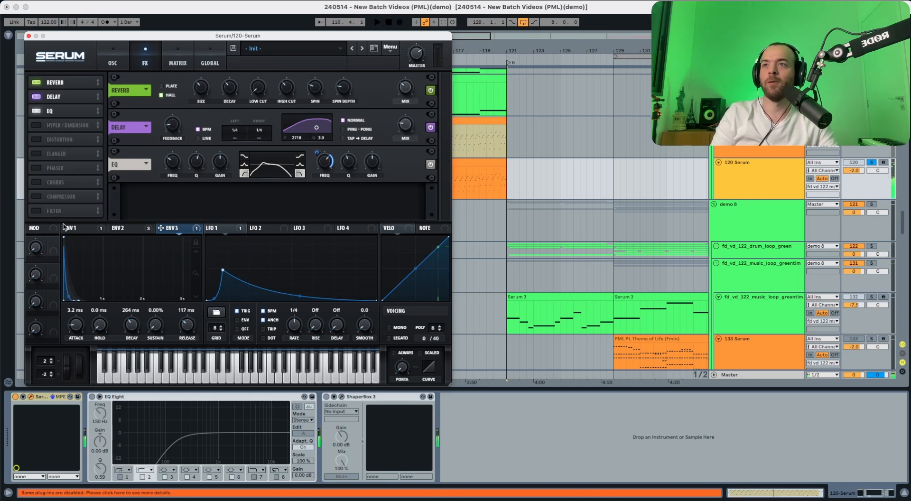
Step: Enable the compressor after the EQ in Serum's effects chain and audition the pluck
{"action": "left_click", "coordinate": [37, 196]}
{"action": "key", "text": "space"}
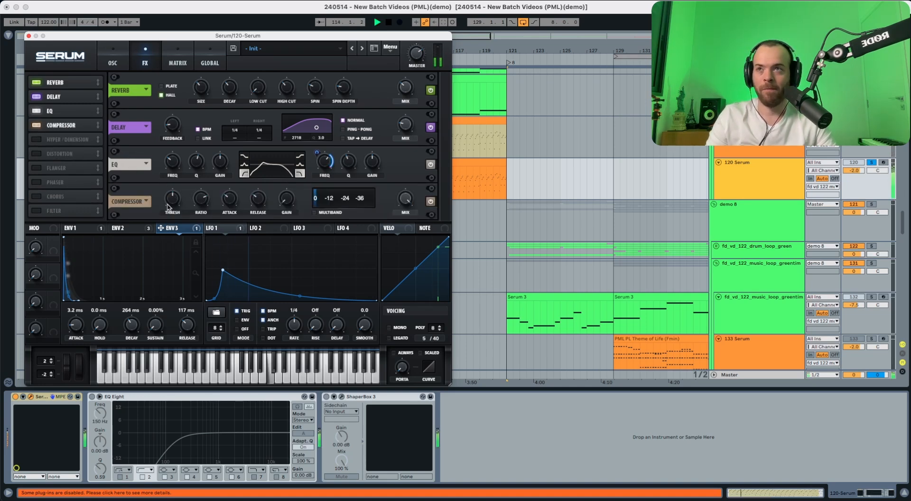
{"action": "mouse_move", "coordinate": [168, 207]}
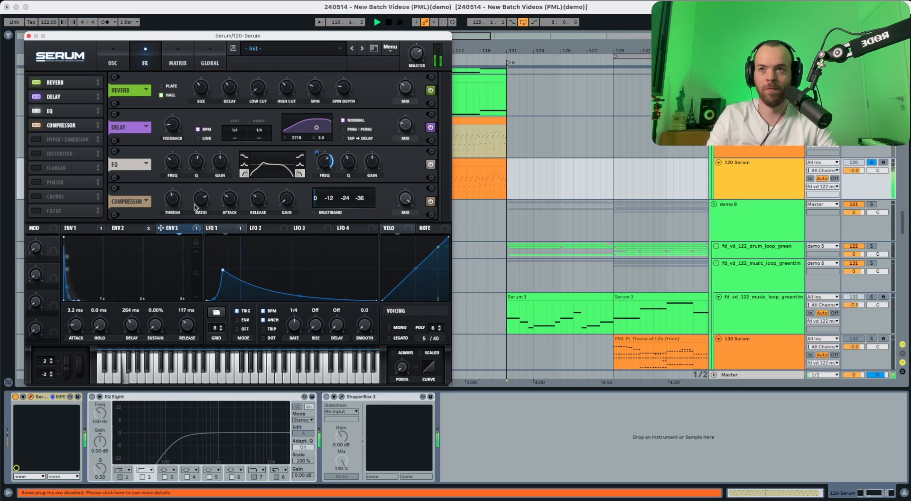
{"action": "key", "text": "space"}
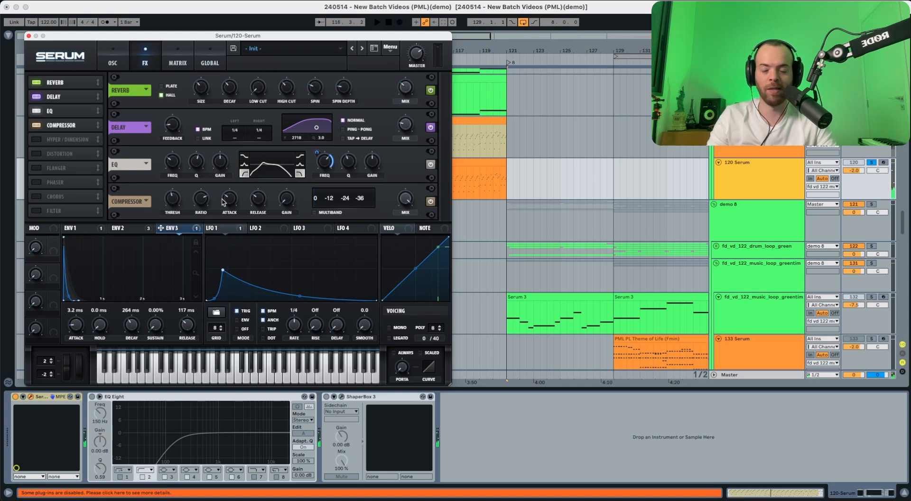
Step: Shorten the compressor's attack during playback and audition the compressed pluck
{"action": "mouse_move", "coordinate": [225, 213]}
{"action": "key", "text": "space"}
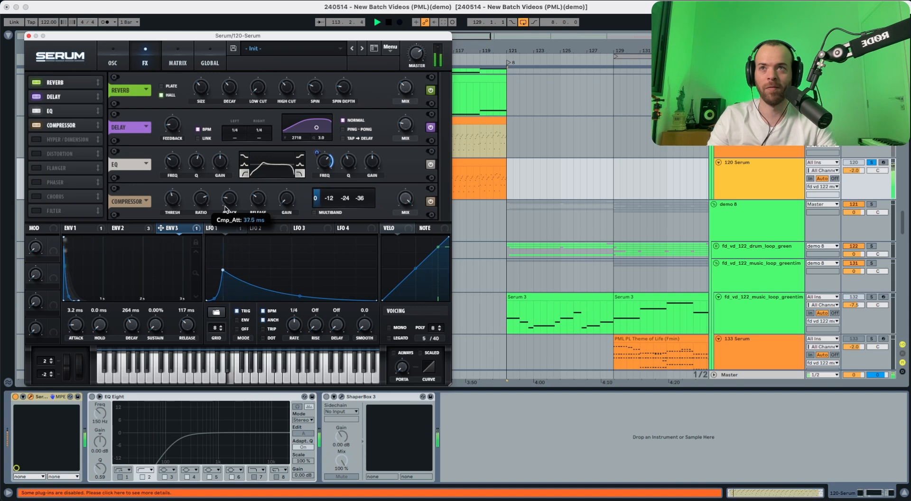
{"action": "scroll", "coordinate": [225, 216], "scroll_direction": "down", "scroll_amount": 2}
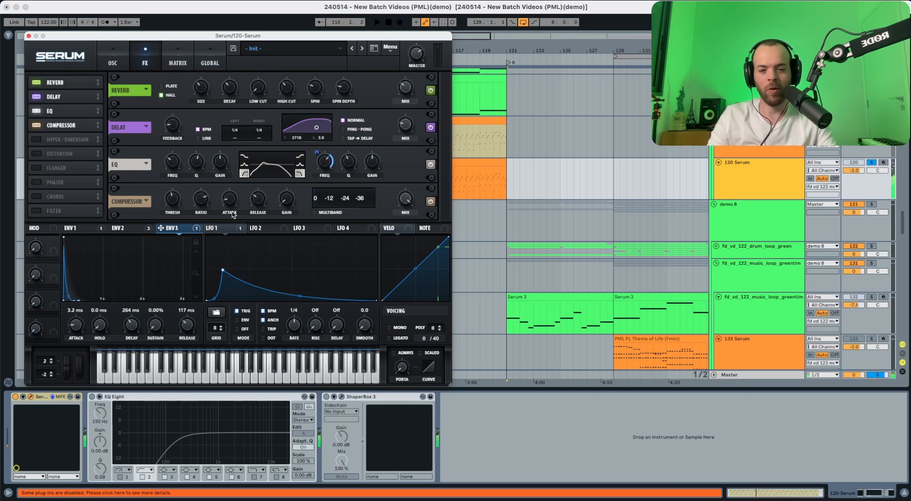
{"action": "key", "text": "space"}
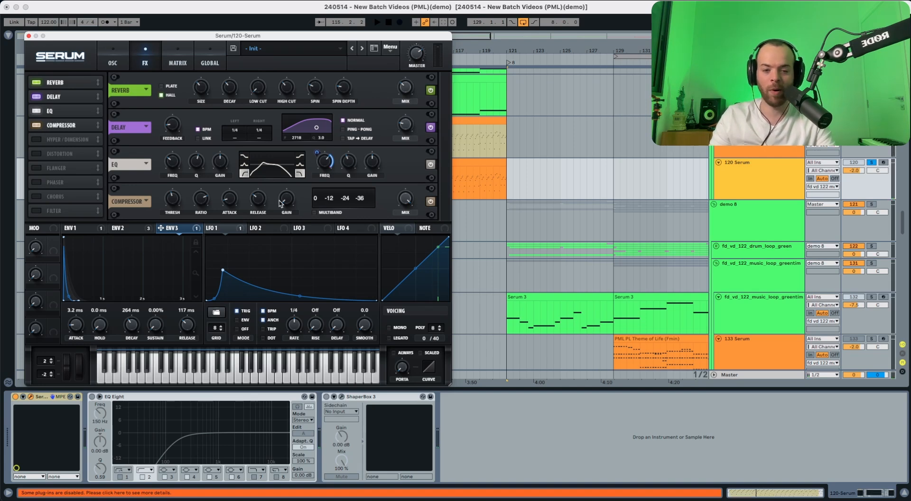
{"action": "key", "text": "space"}
{"action": "mouse_move", "coordinate": [283, 197]}
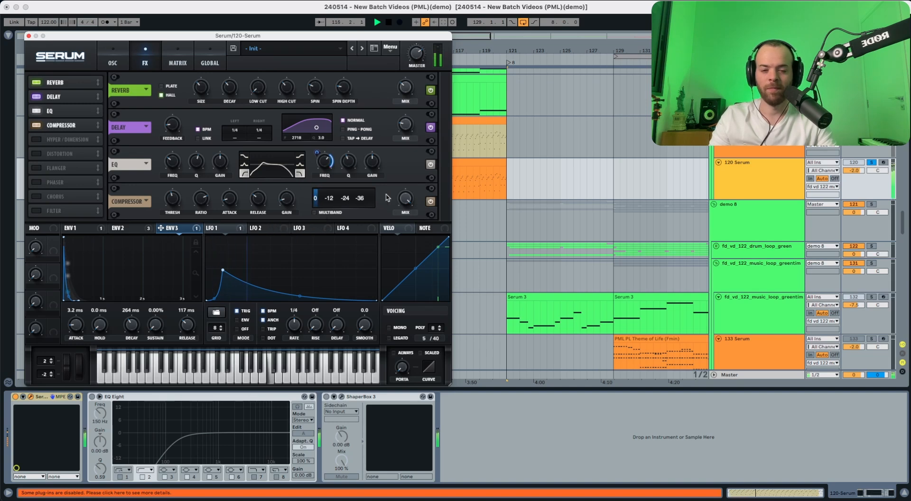
{"action": "key", "text": "space"}
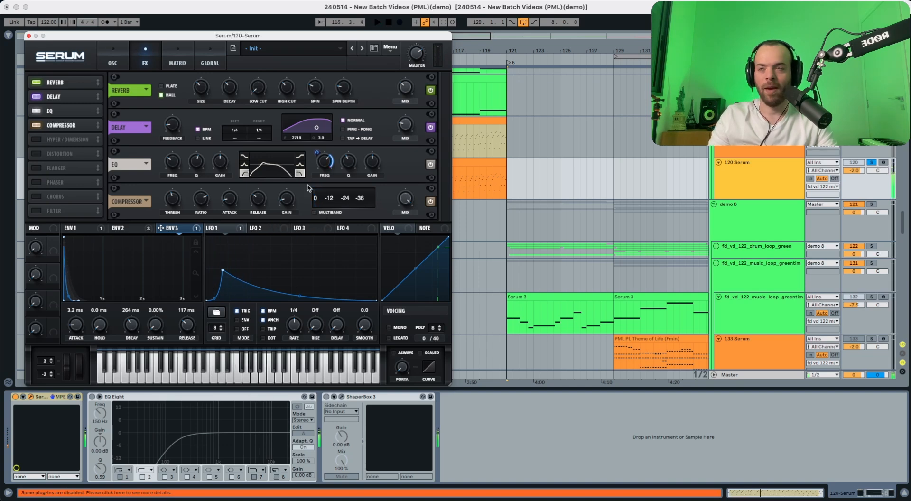
Step: Enable the MG Low 6 effects filter, move it directly after the compressor, and audition the sound
{"action": "left_click", "coordinate": [37, 207]}
{"action": "left_click_drag", "start_coordinate": [61, 203], "coordinate": [64, 139]}
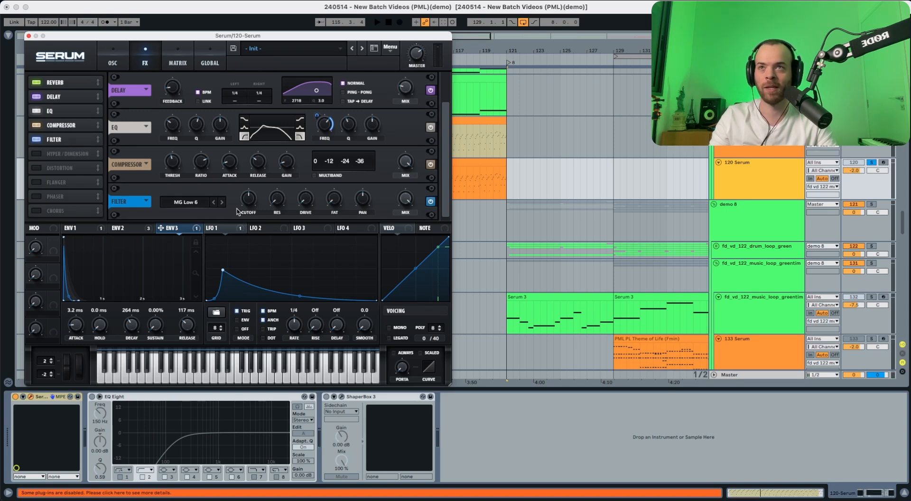
{"action": "key", "text": "space"}
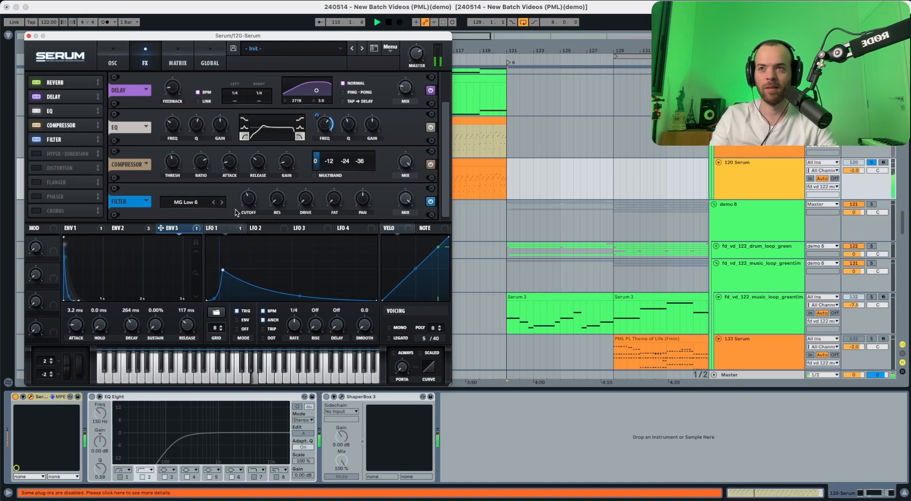
{"action": "key", "text": "space"}
Step: Assign envelope 2 to the effects filter's cutoff with a positive amount and play the sound
{"action": "left_click", "coordinate": [124, 229]}
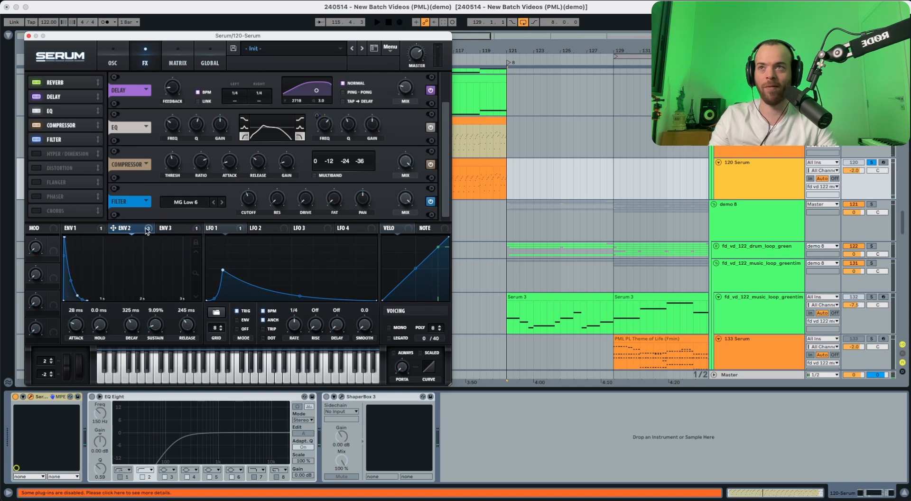
{"action": "left_click_drag", "start_coordinate": [243, 194], "coordinate": [241, 196]}
{"action": "key", "text": "space"}
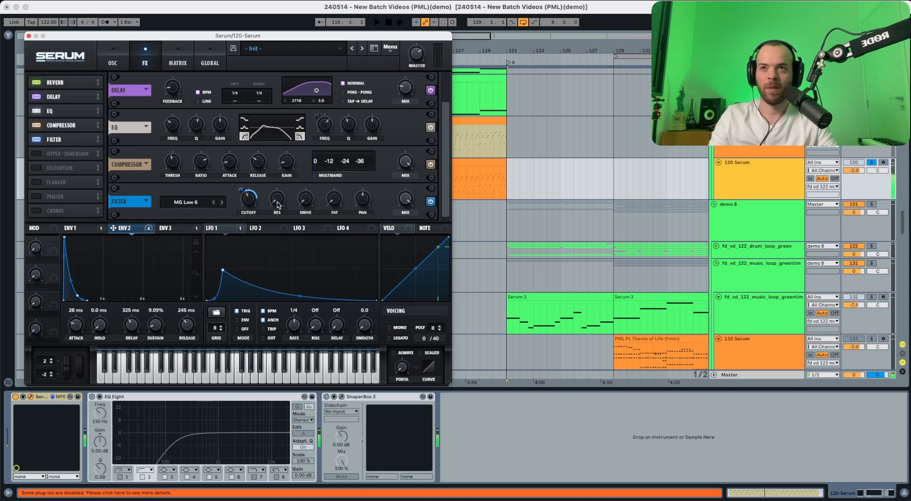
{"action": "key", "text": "space"}
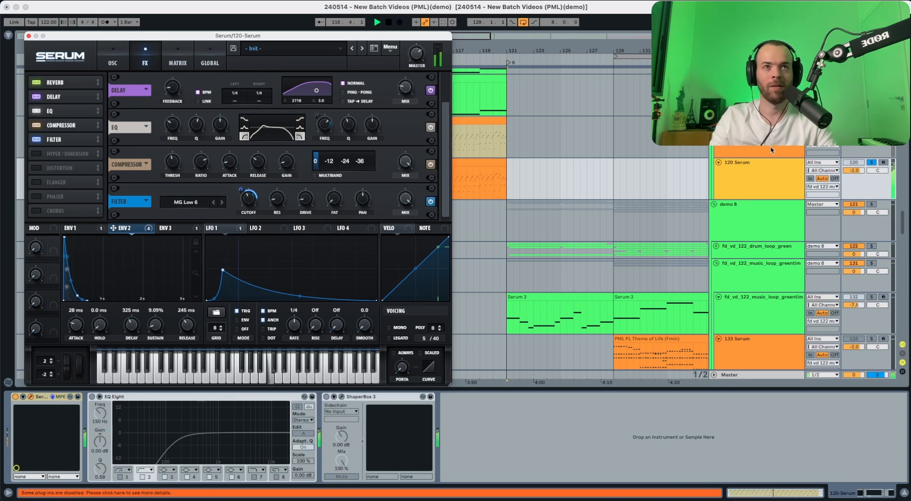
Step: Enable EQ Eight and ShaperBox 3 on the 120 Serum track and play it in the full mix
{"action": "left_click", "coordinate": [92, 397]}
{"action": "key", "text": "space"}
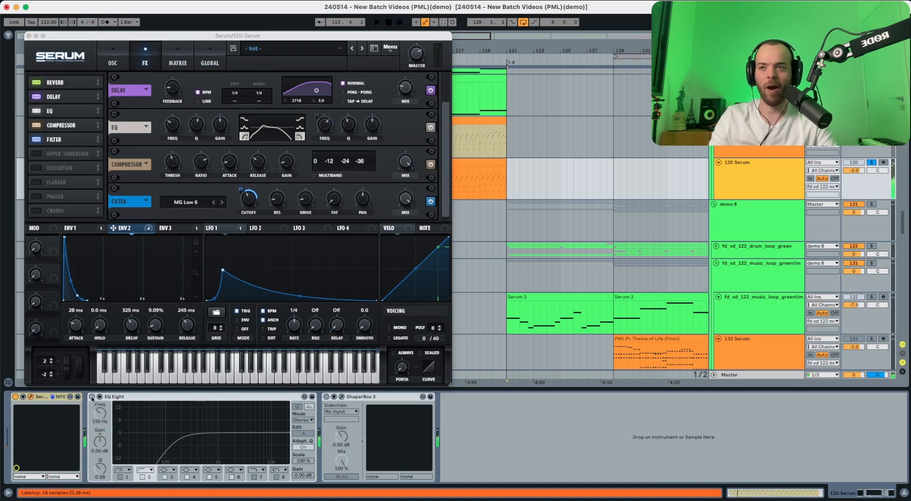
{"action": "left_click", "coordinate": [92, 397]}
{"action": "key", "text": "space"}
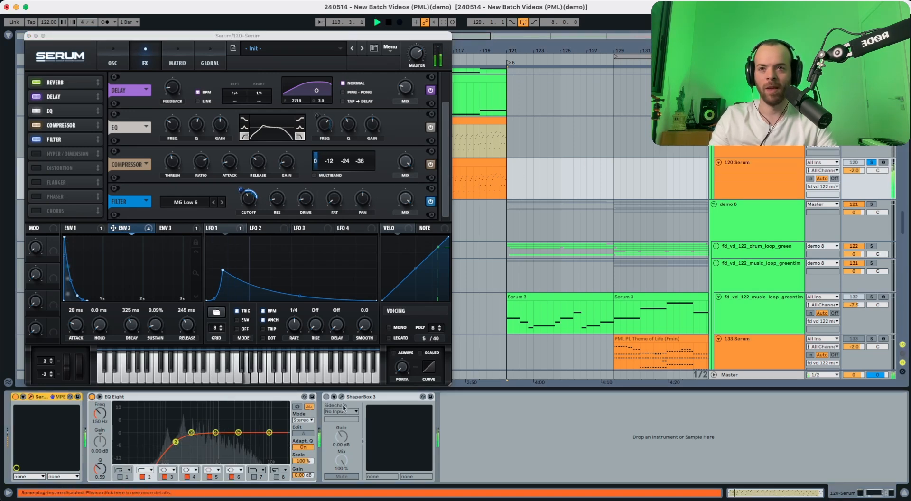
{"action": "left_click", "coordinate": [328, 398]}
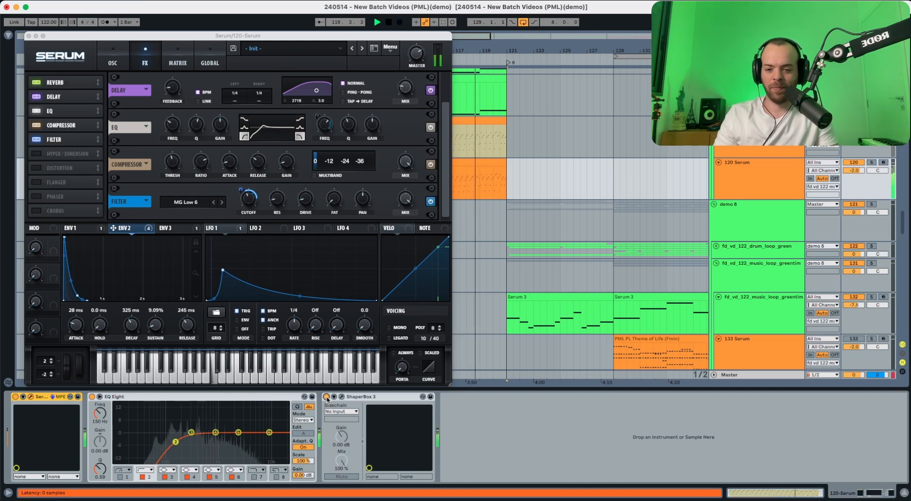
{"action": "key", "text": "space"}
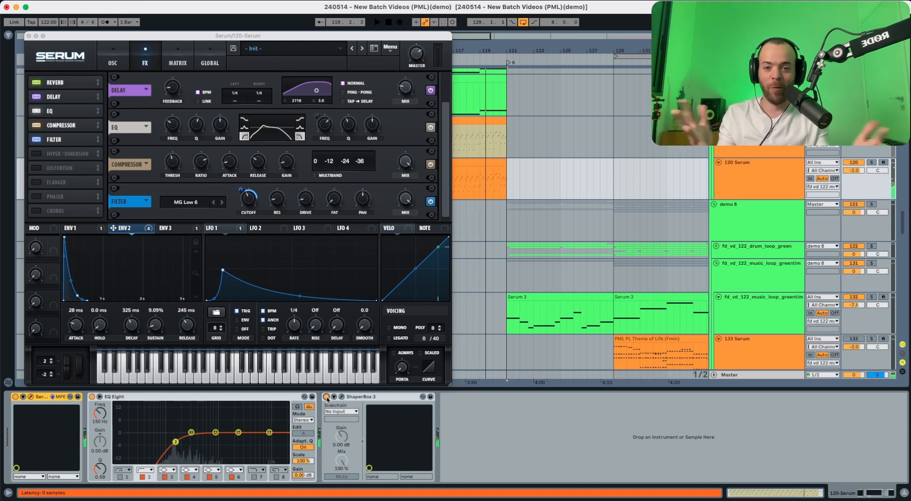